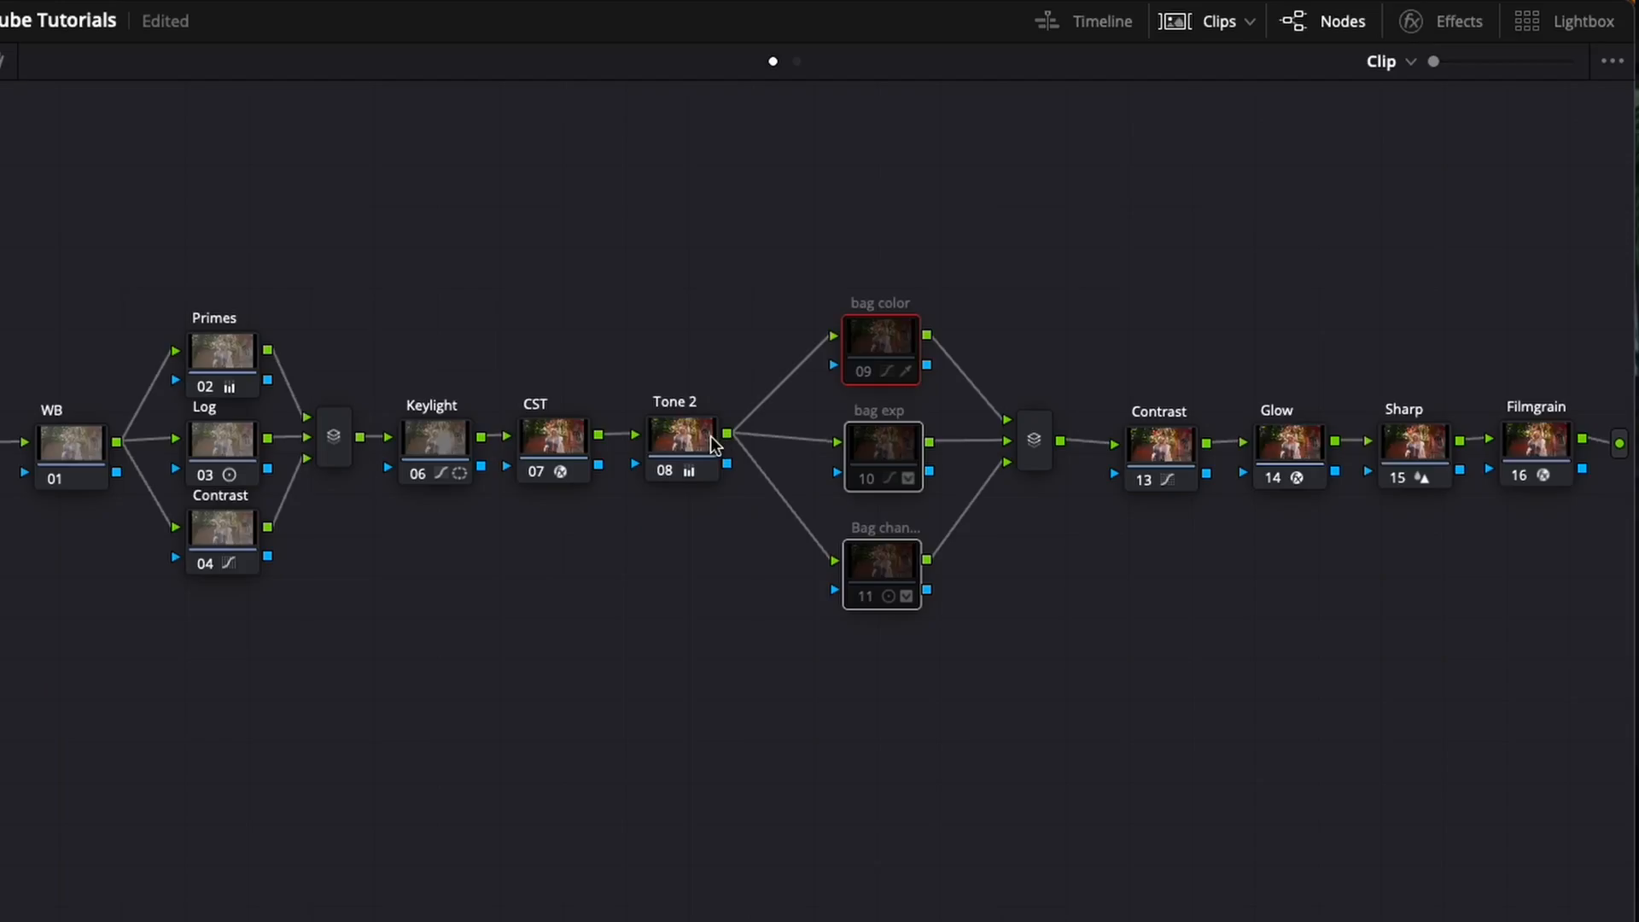
Examine how the Tone 2 node branches into the three parallel bag nodes and how the mixer joins them
drag(799, 269, 965, 670)
drag(1035, 439, 1032, 442)
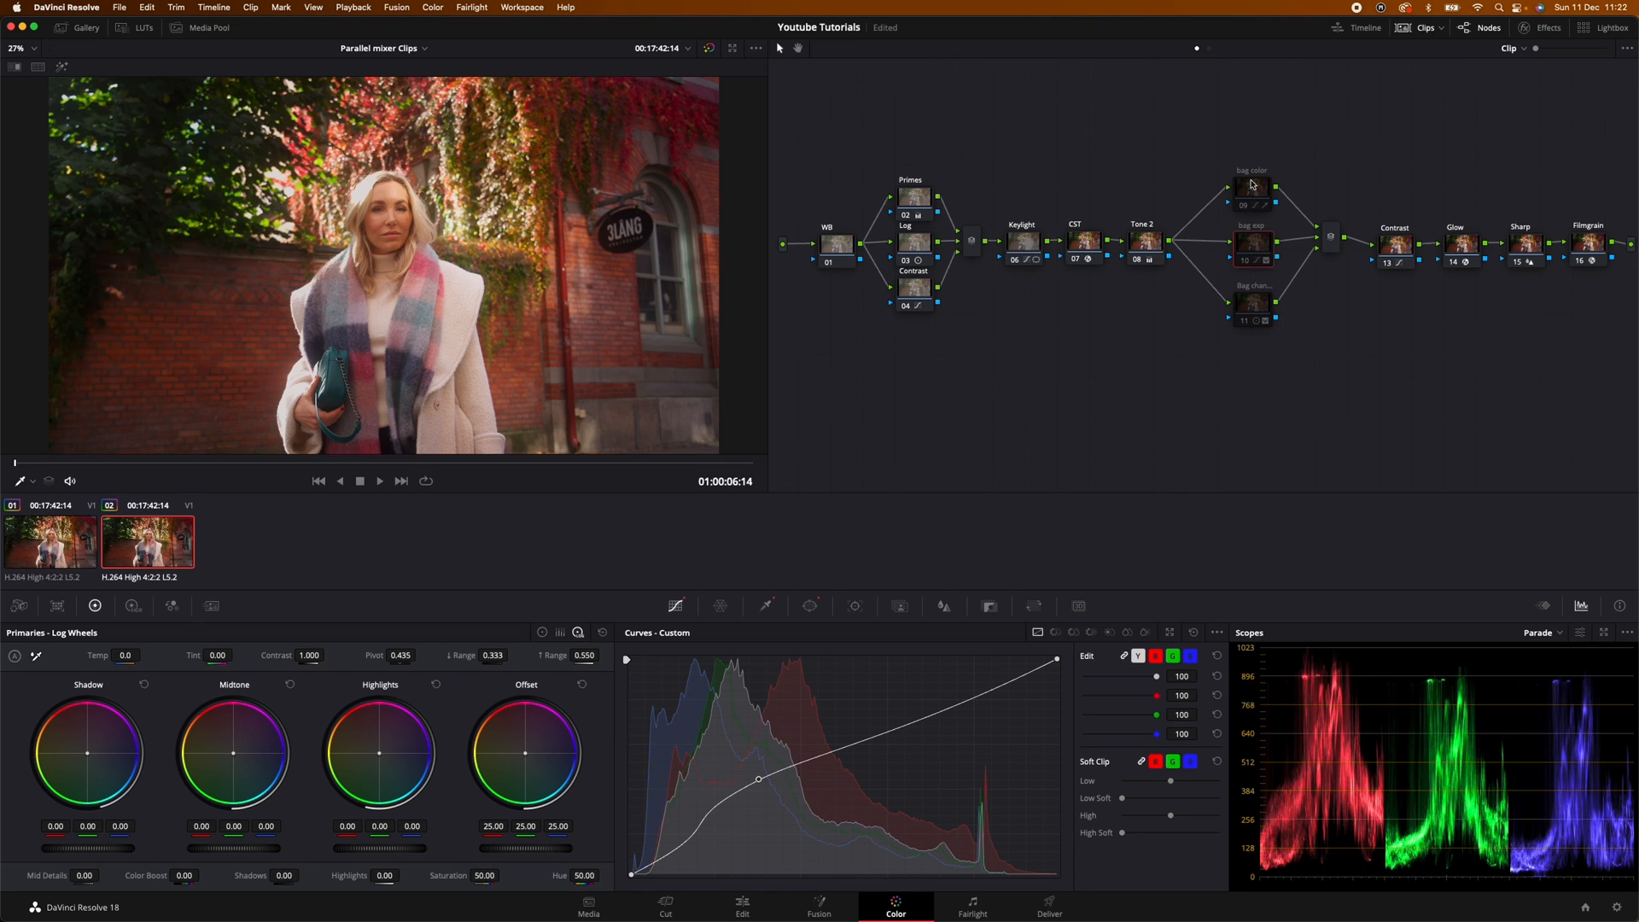
click(1329, 239)
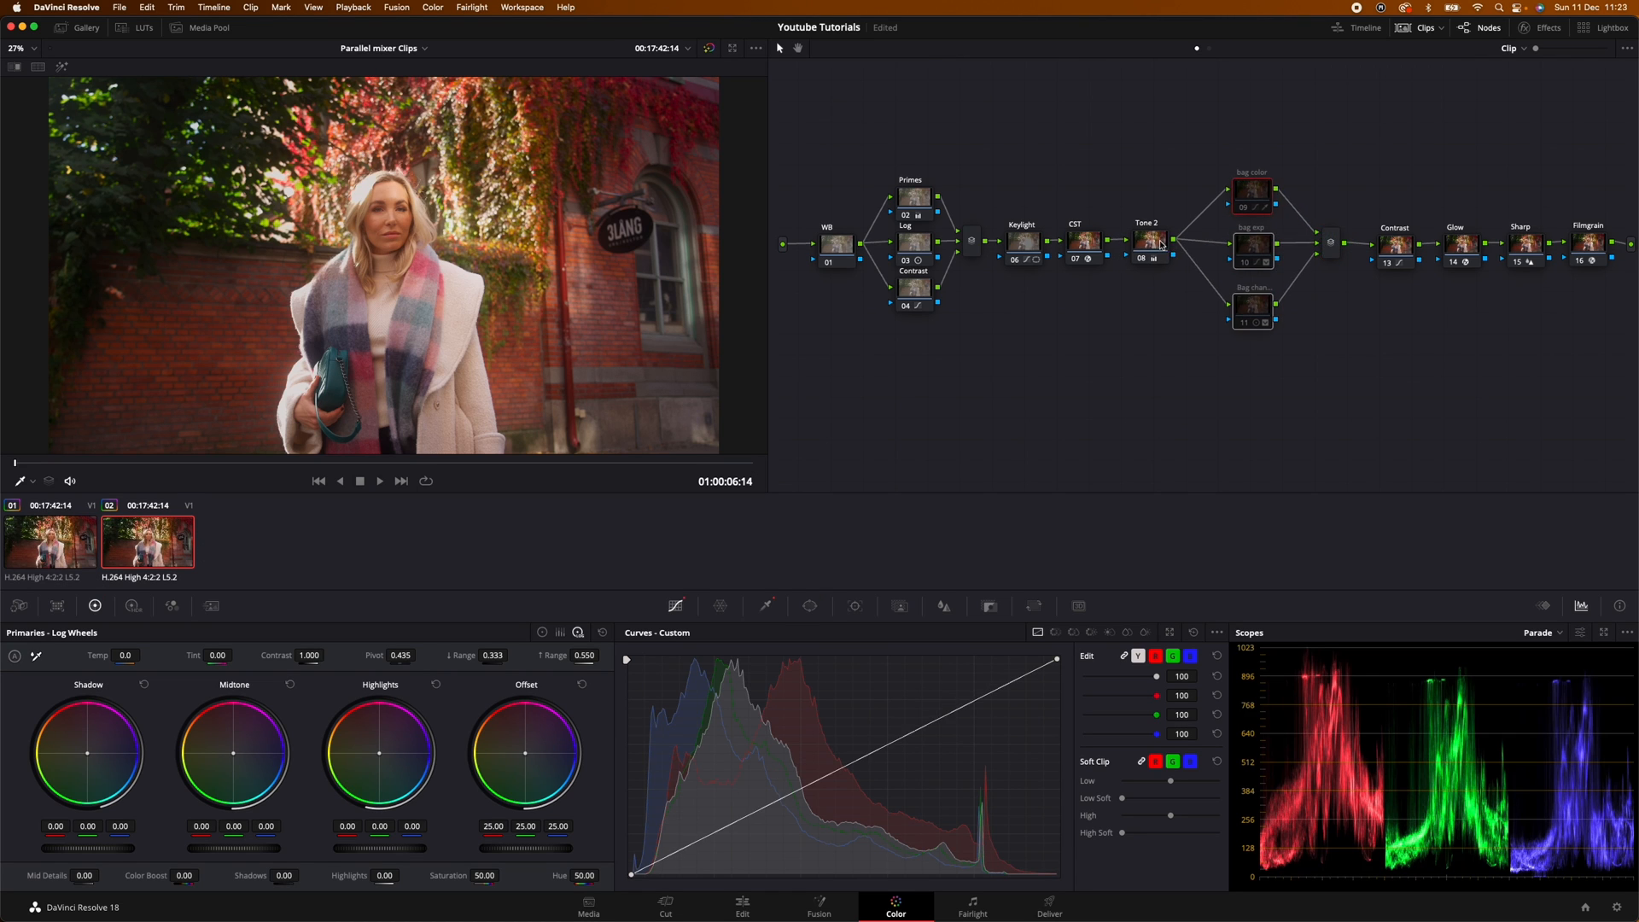
click(1161, 245)
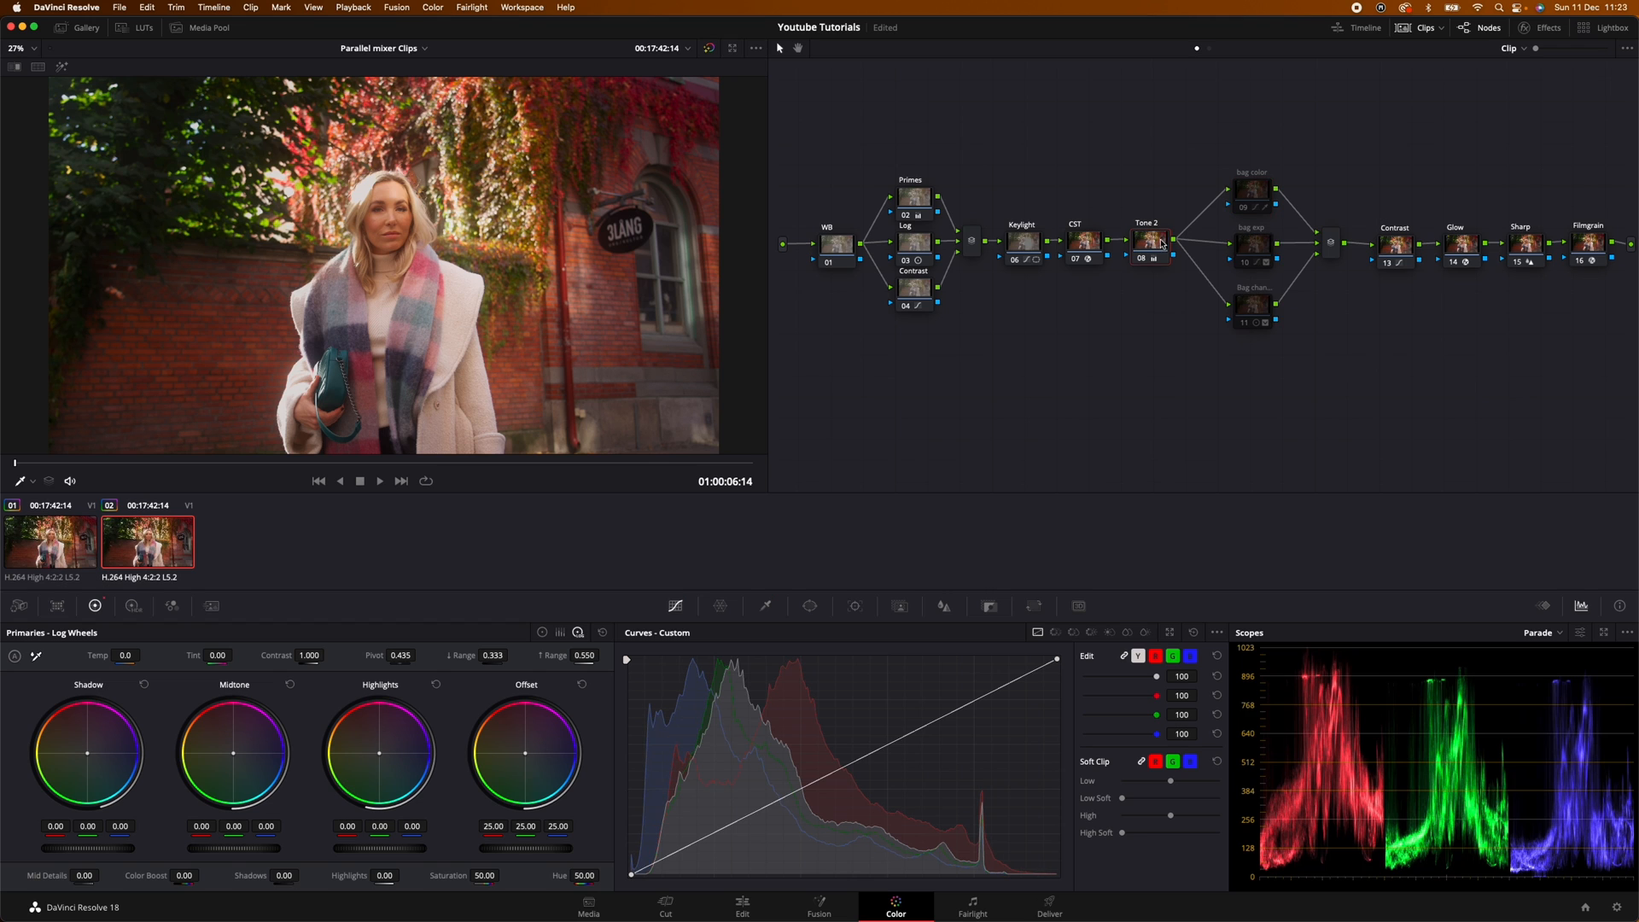
drag(1210, 155, 1296, 360)
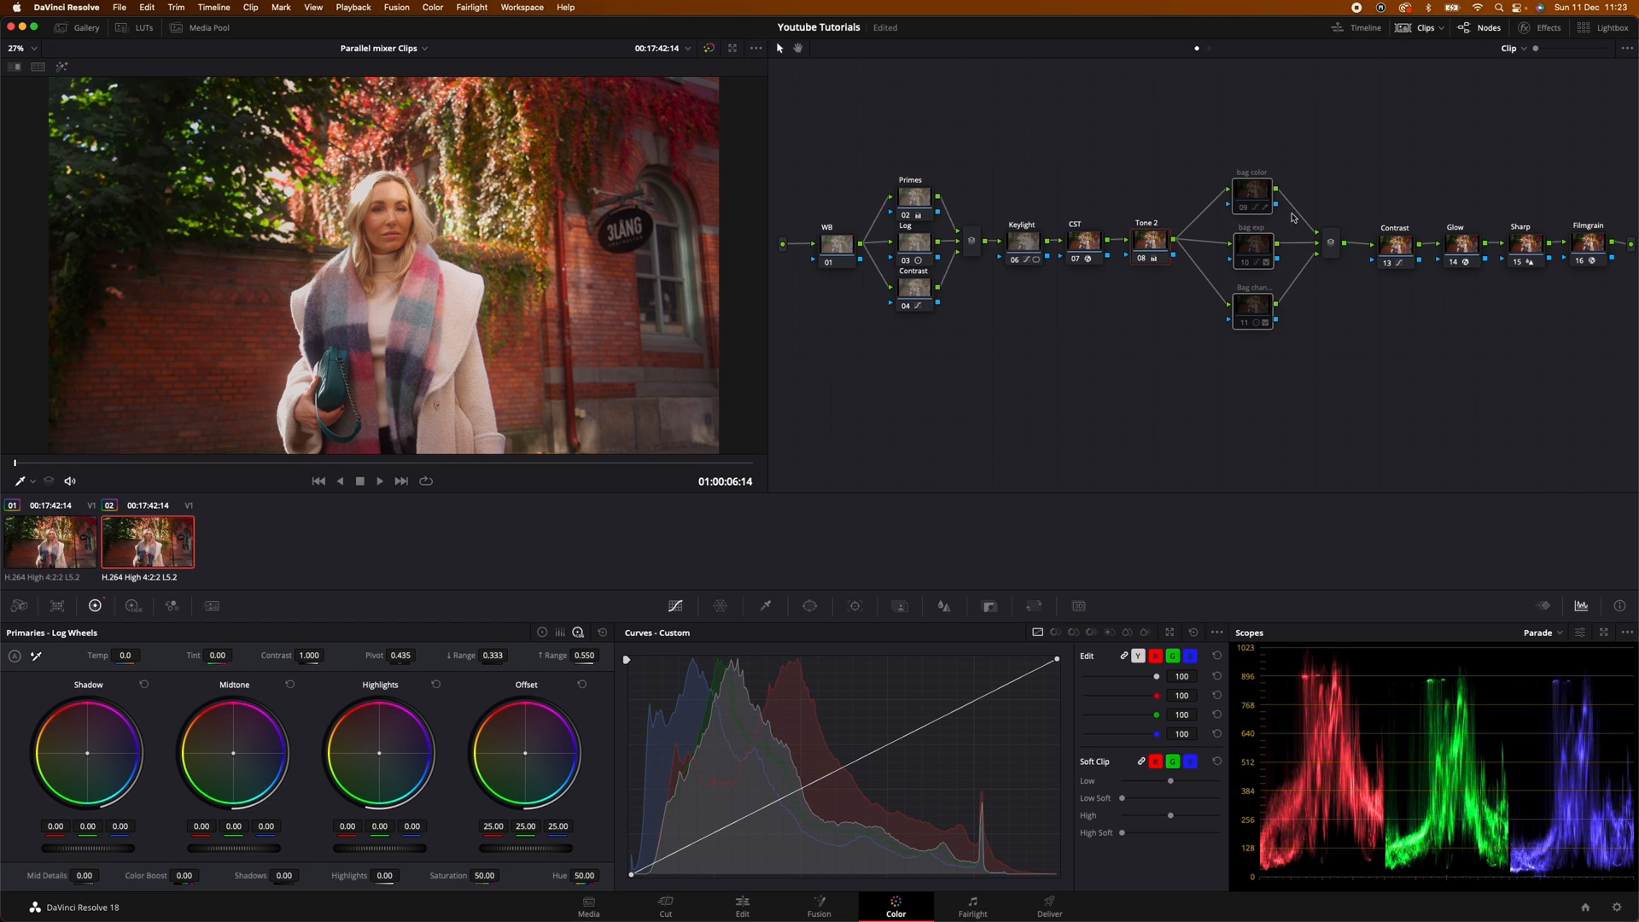
click(1331, 243)
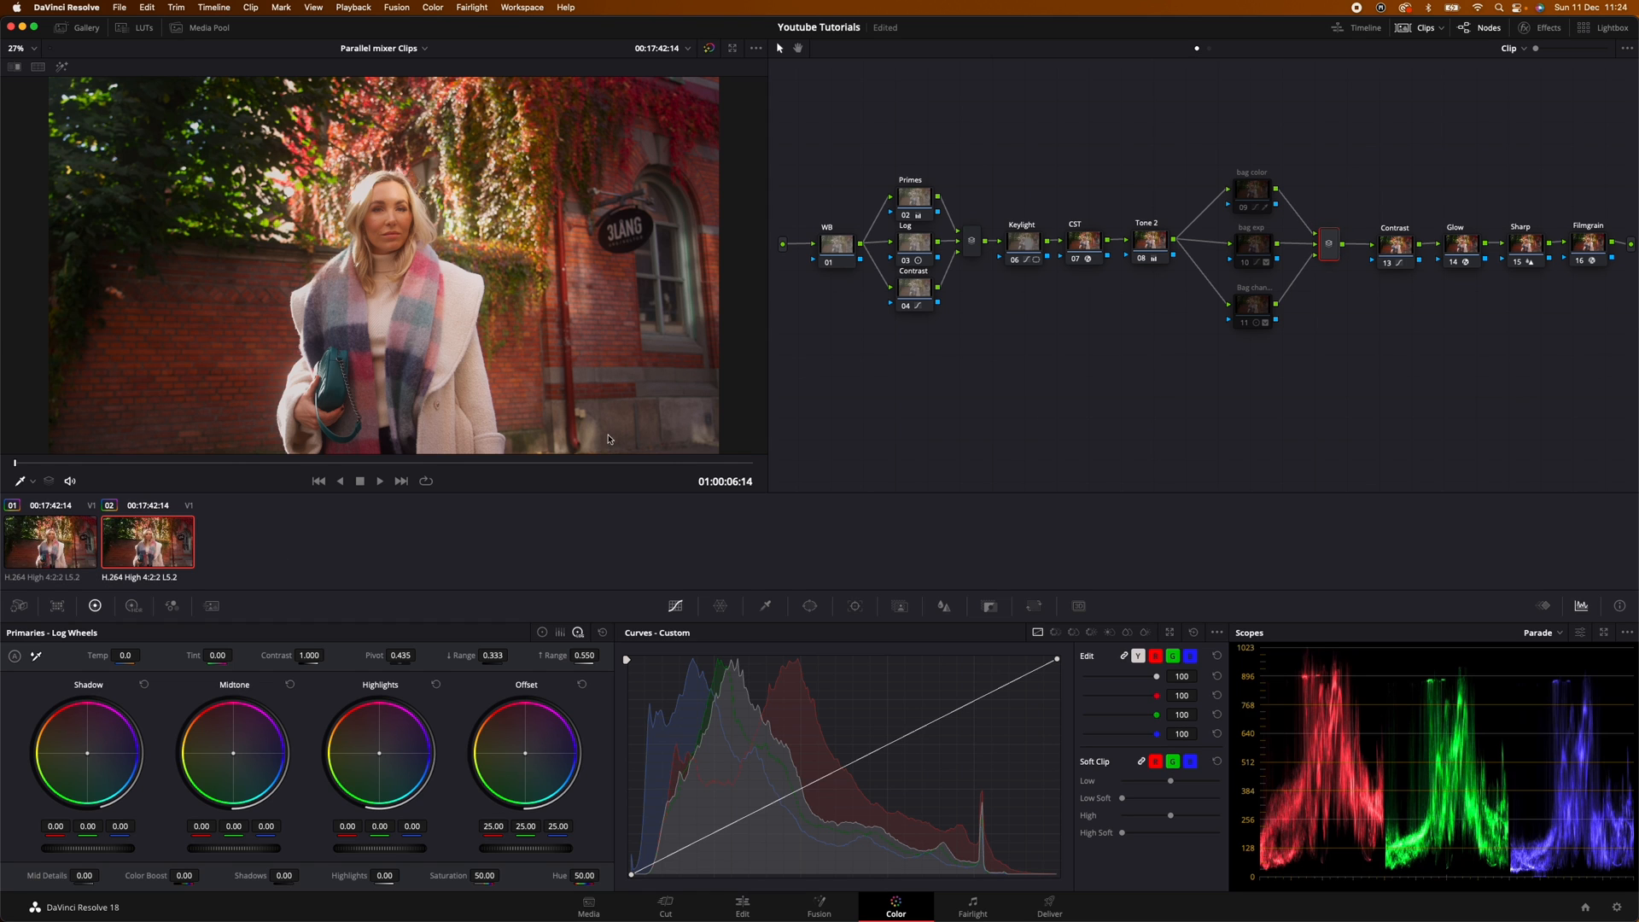
Inspect the disabled bag color, bag exp and "Bag chan..." parallel nodes of the second clip one by one
click(1251, 195)
click(1254, 249)
click(1252, 301)
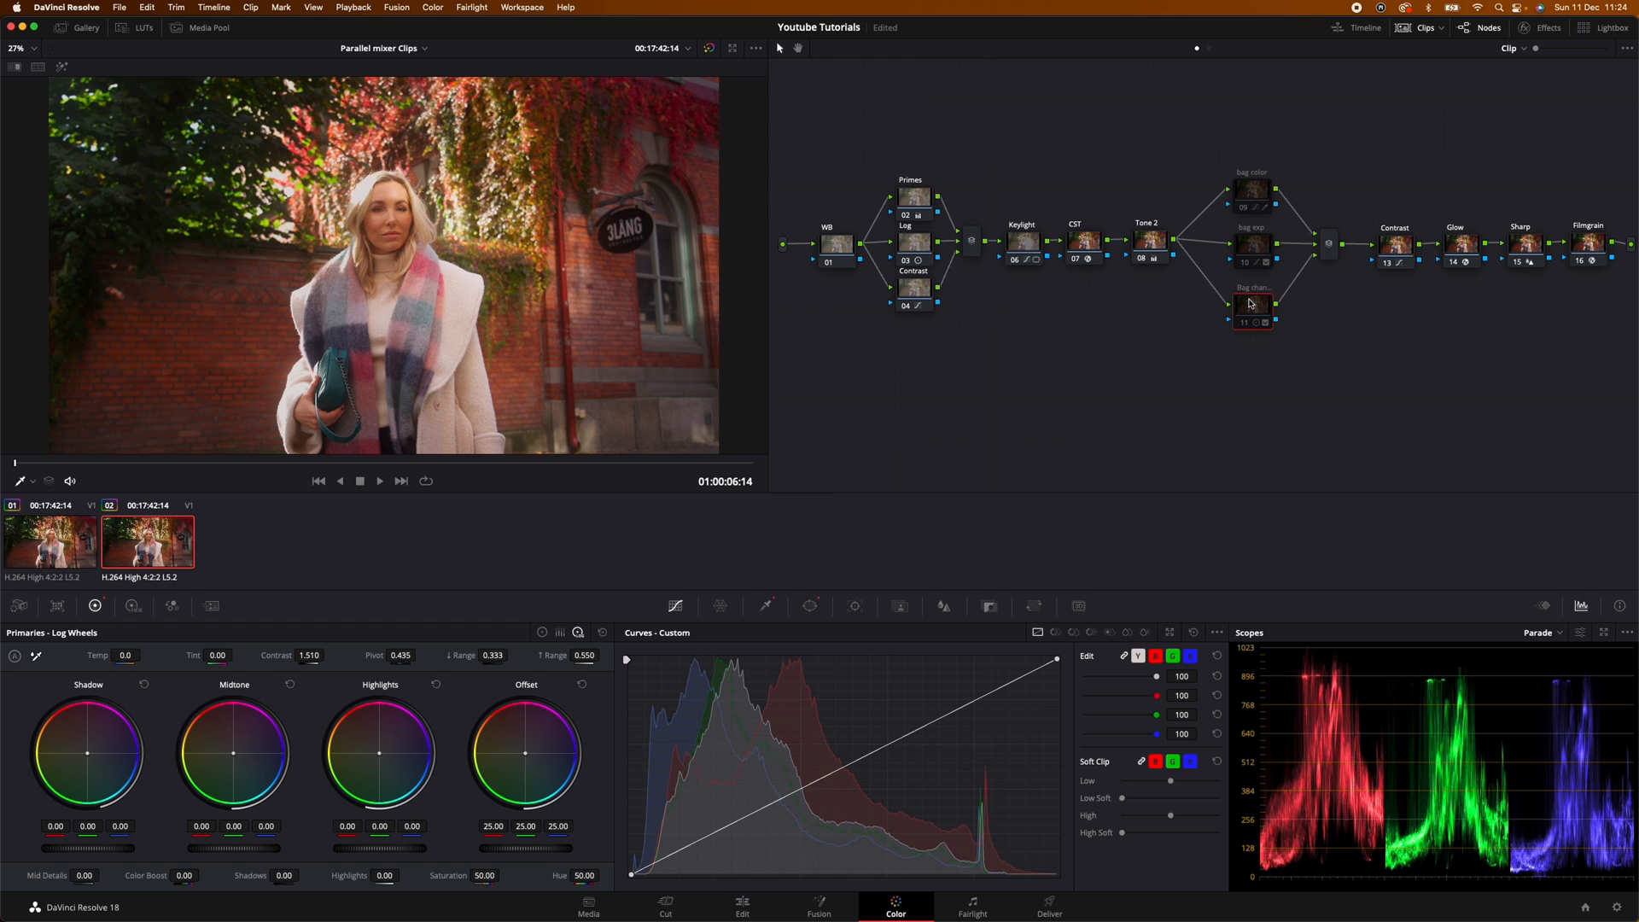
click(1250, 258)
click(1251, 210)
click(1252, 260)
Switch to the first clip and examine its serial chain from Tone 2 through the bag color, bag exp and "Bag chan..." nodes
click(79, 546)
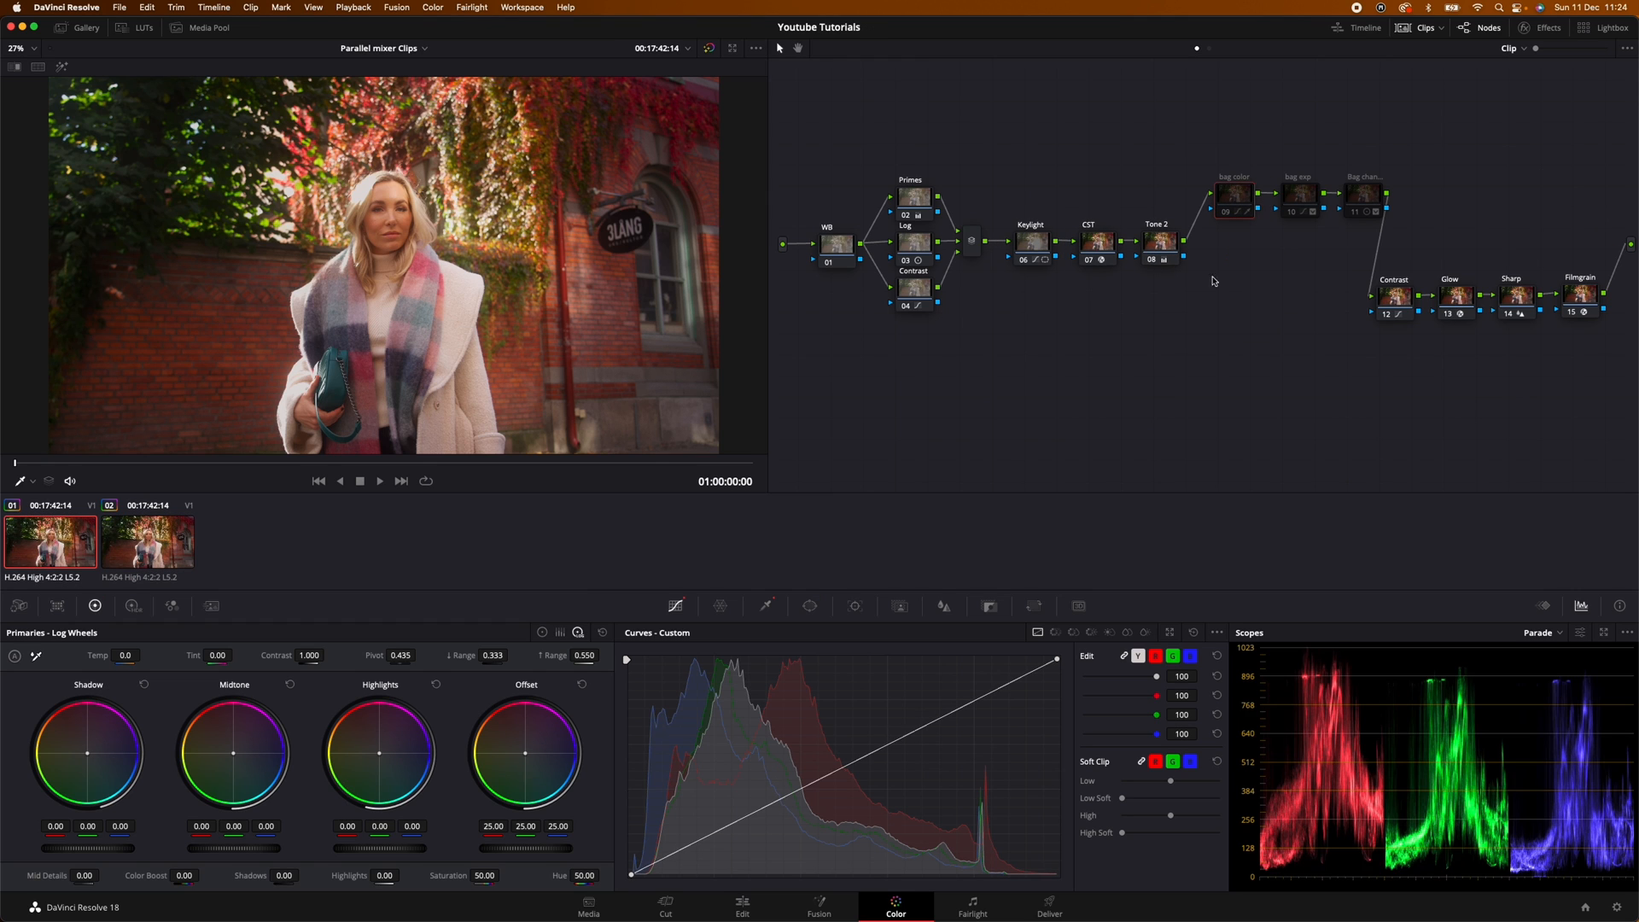
click(1289, 202)
click(1363, 197)
click(1230, 207)
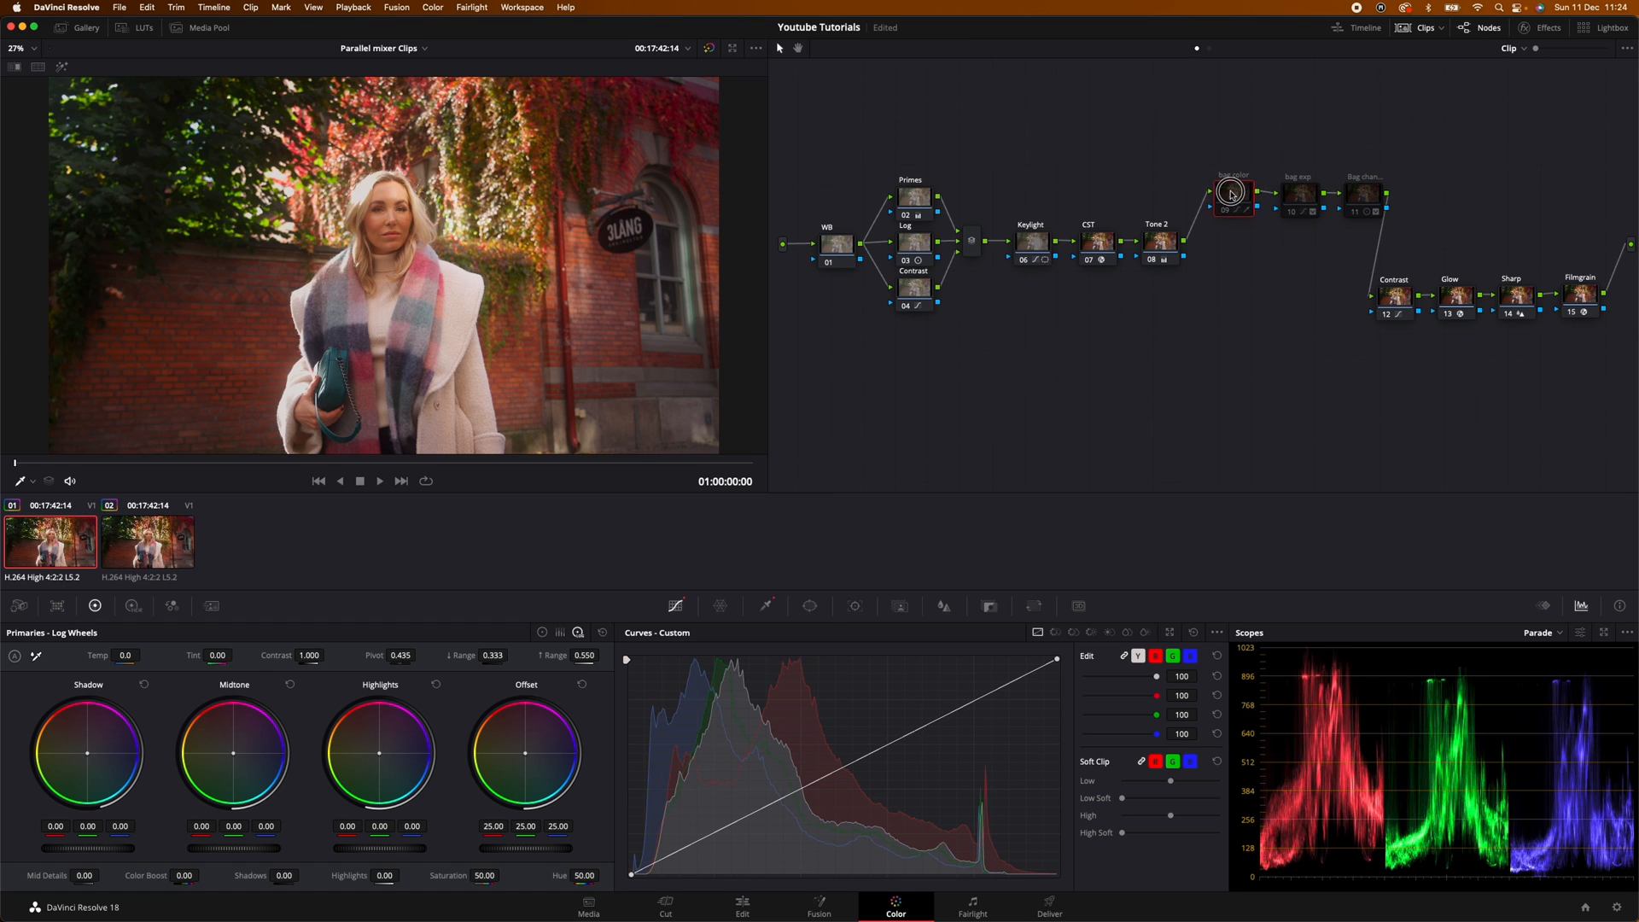
click(1169, 243)
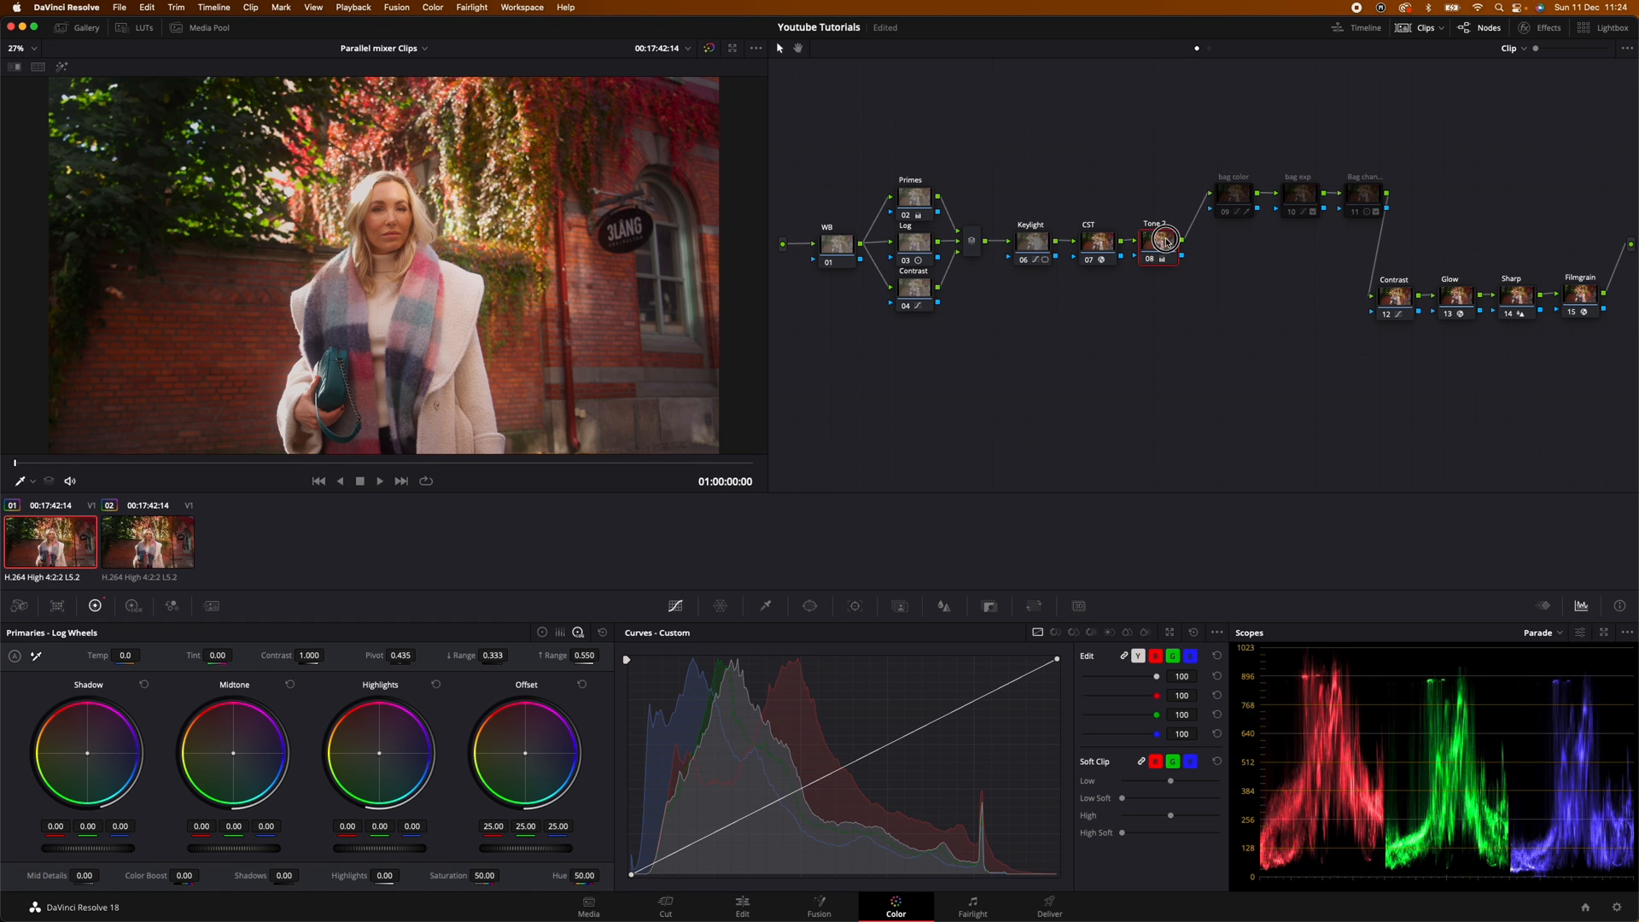
click(1222, 201)
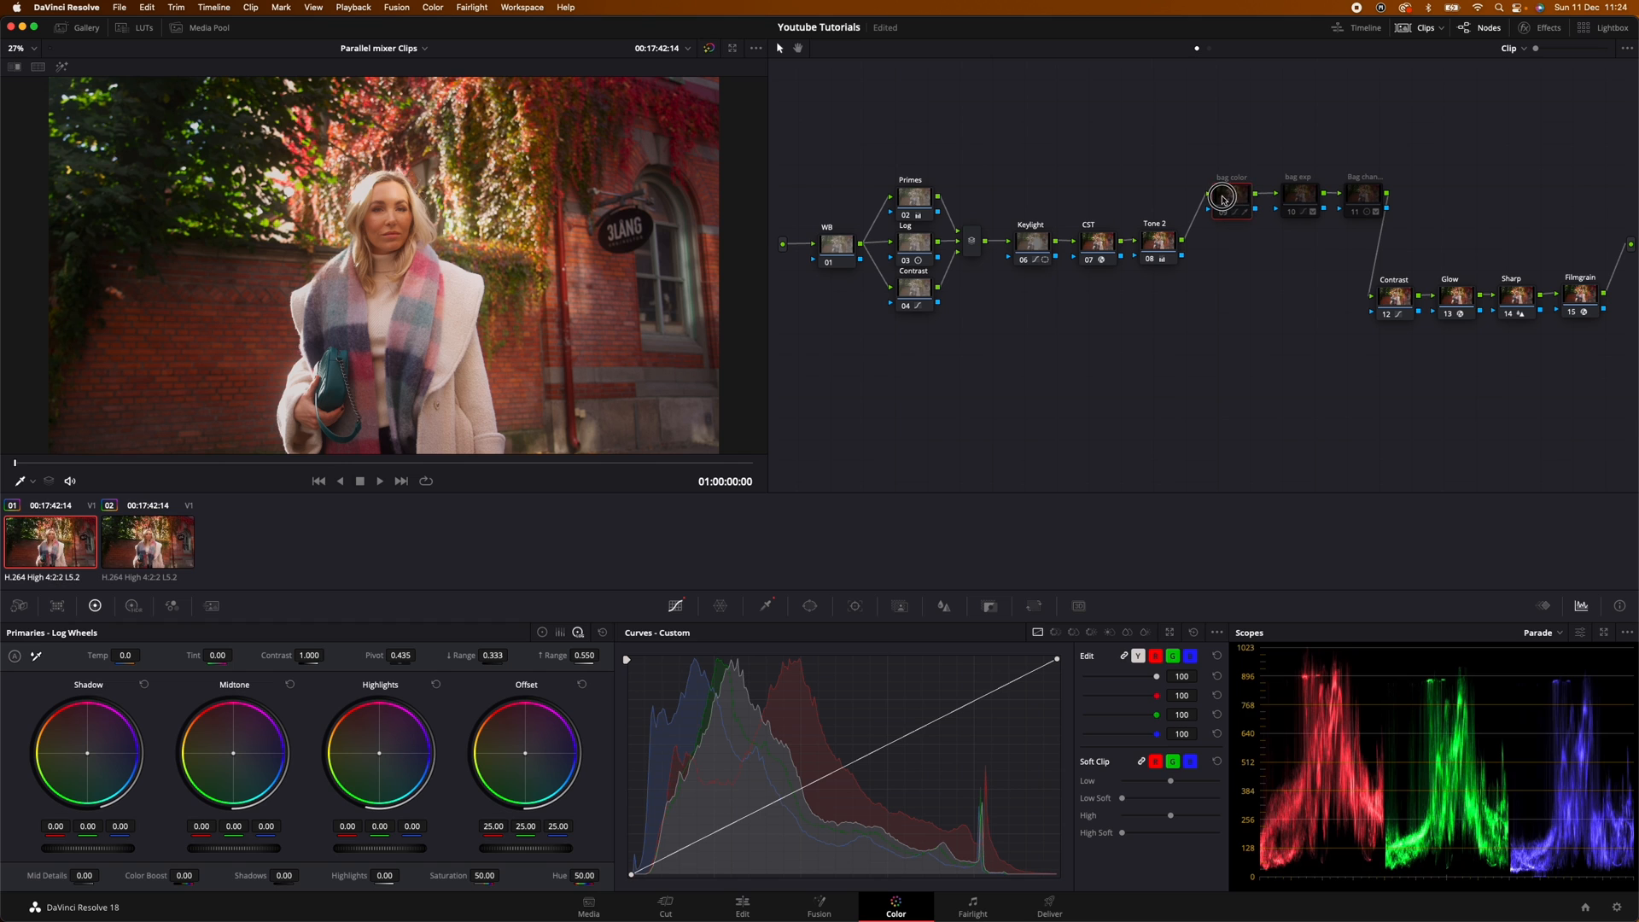
click(1293, 198)
drag(1294, 197, 1295, 194)
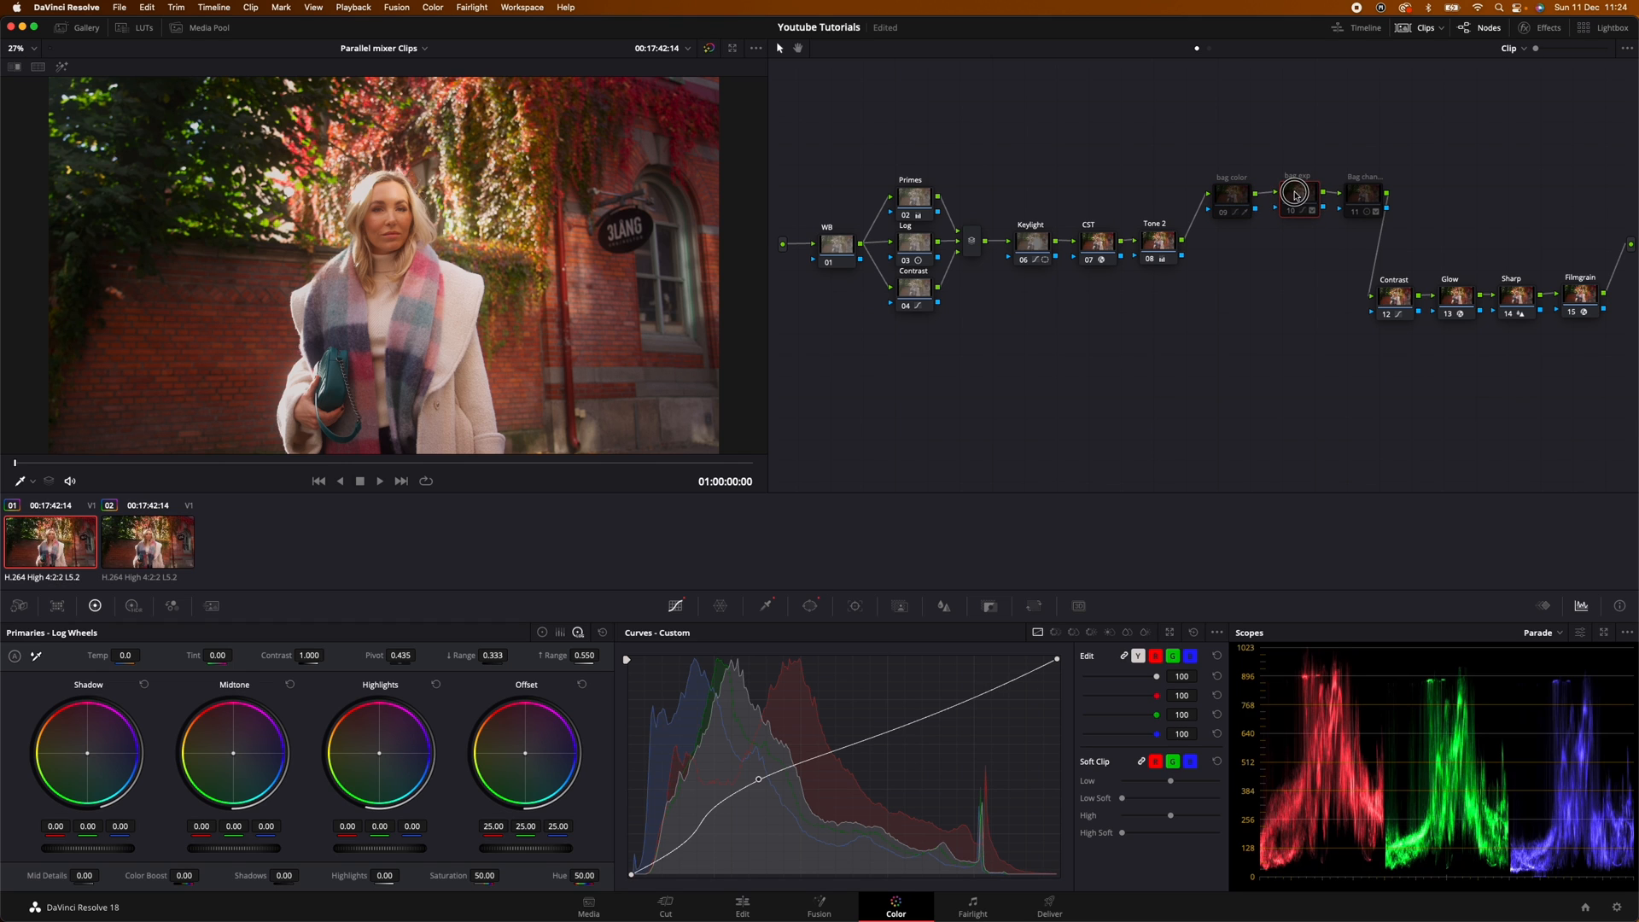
click(1239, 196)
drag(1243, 196, 1245, 197)
click(1247, 196)
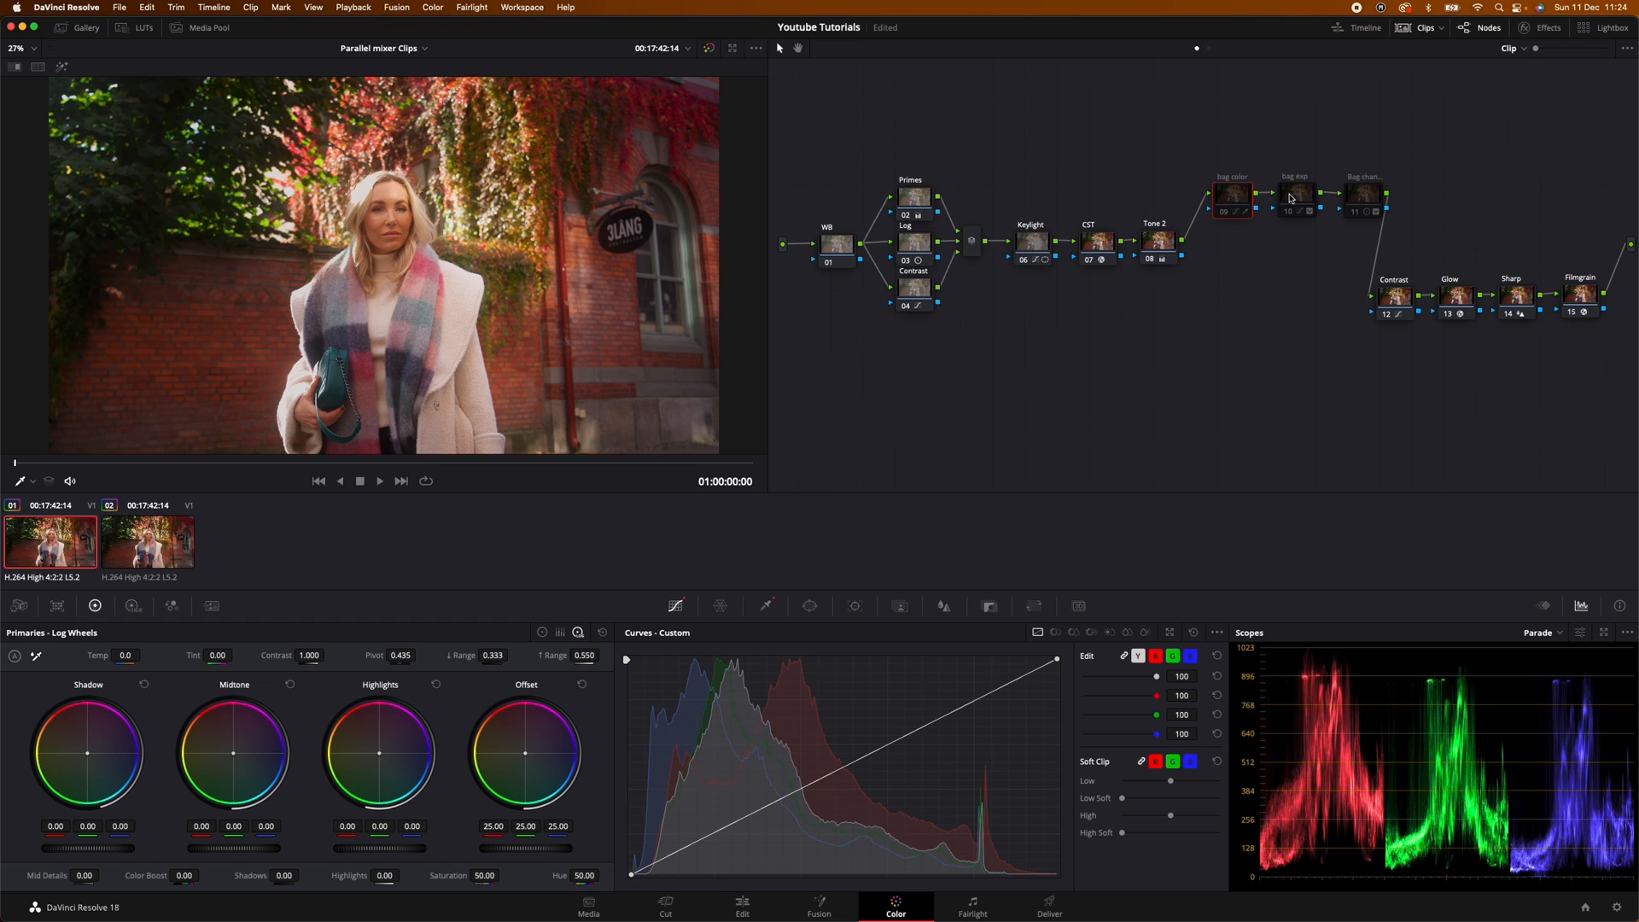
click(1361, 194)
drag(1362, 193, 1364, 192)
click(1316, 191)
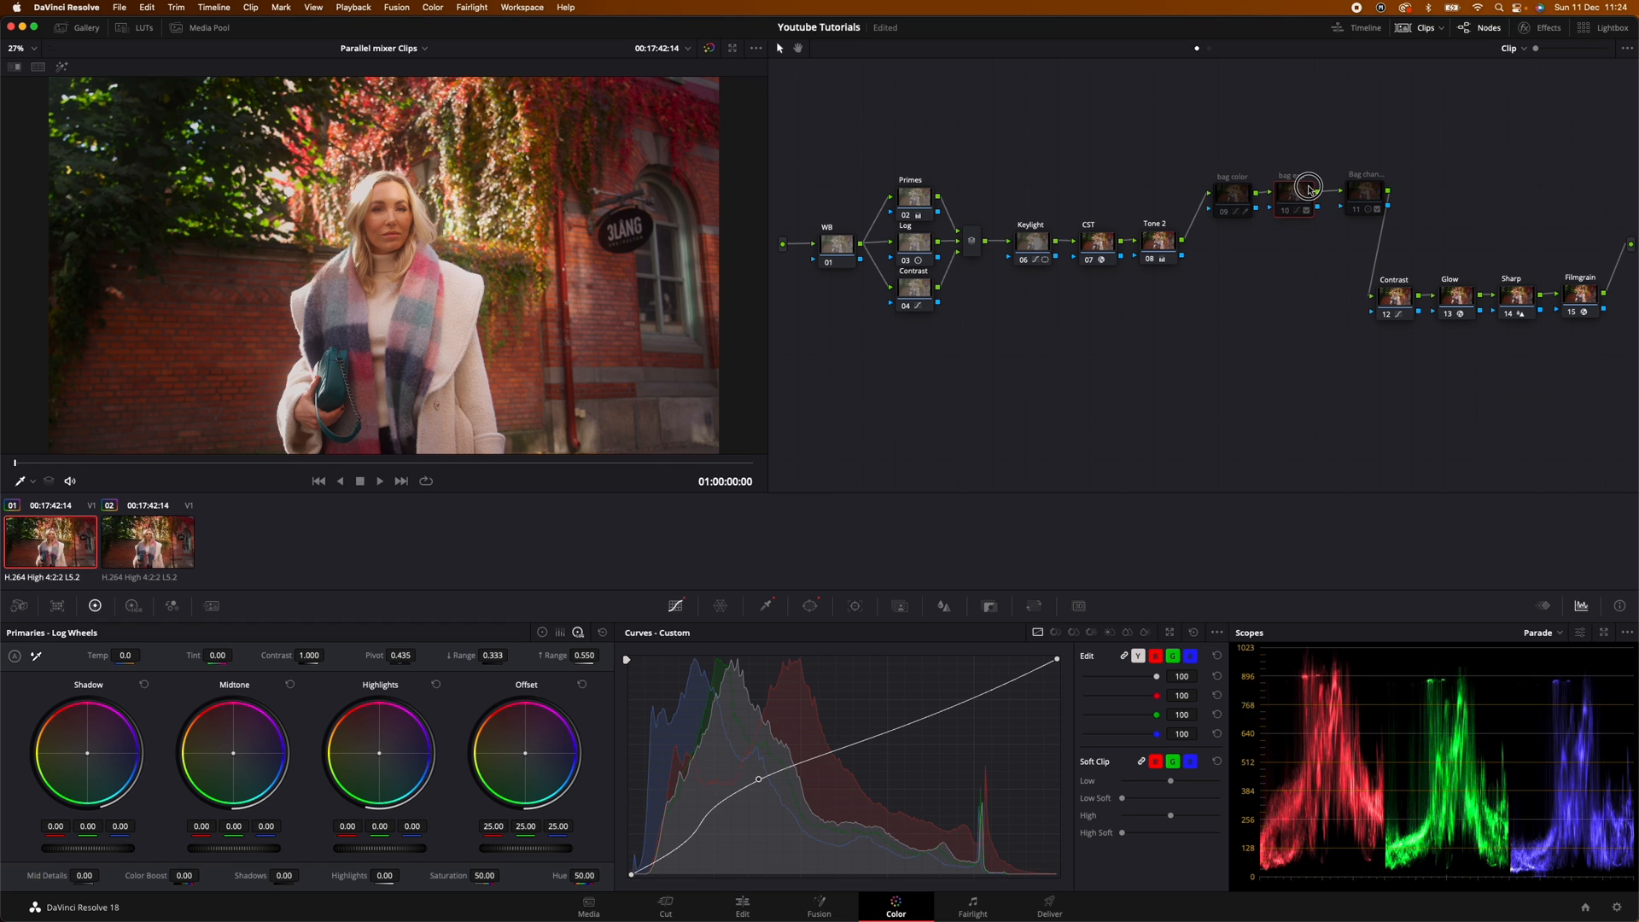
drag(1357, 187, 1353, 187)
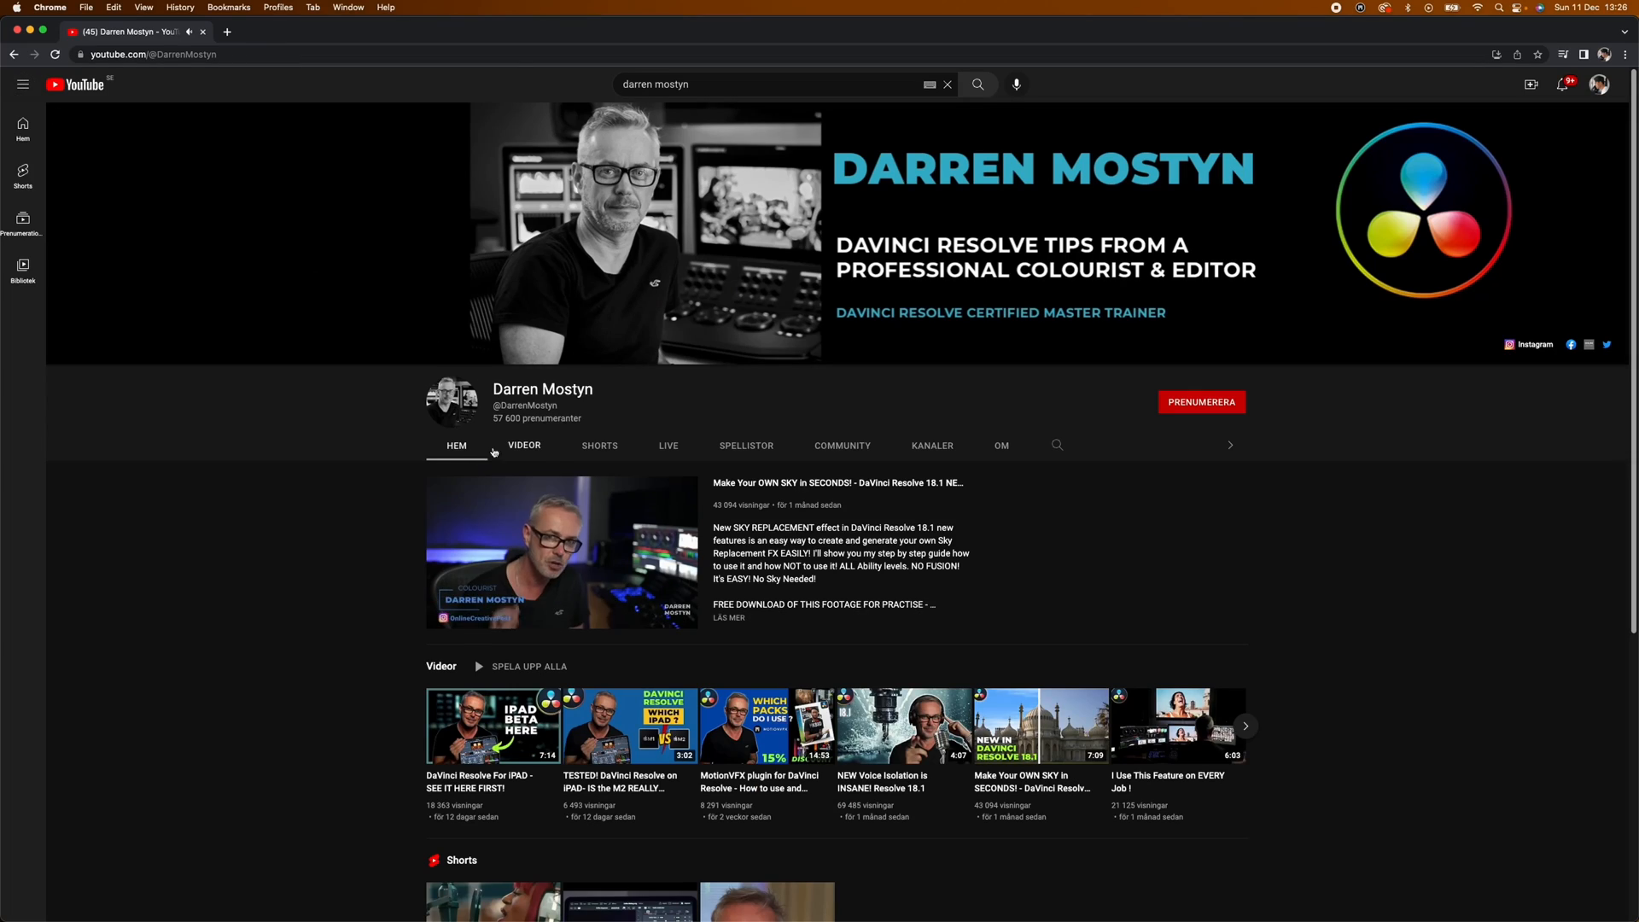
Switch to Chrome and browse the video list of the DaVinci Resolve trainer's YouTube channel
click(523, 445)
scroll(467, 450, down, 6)
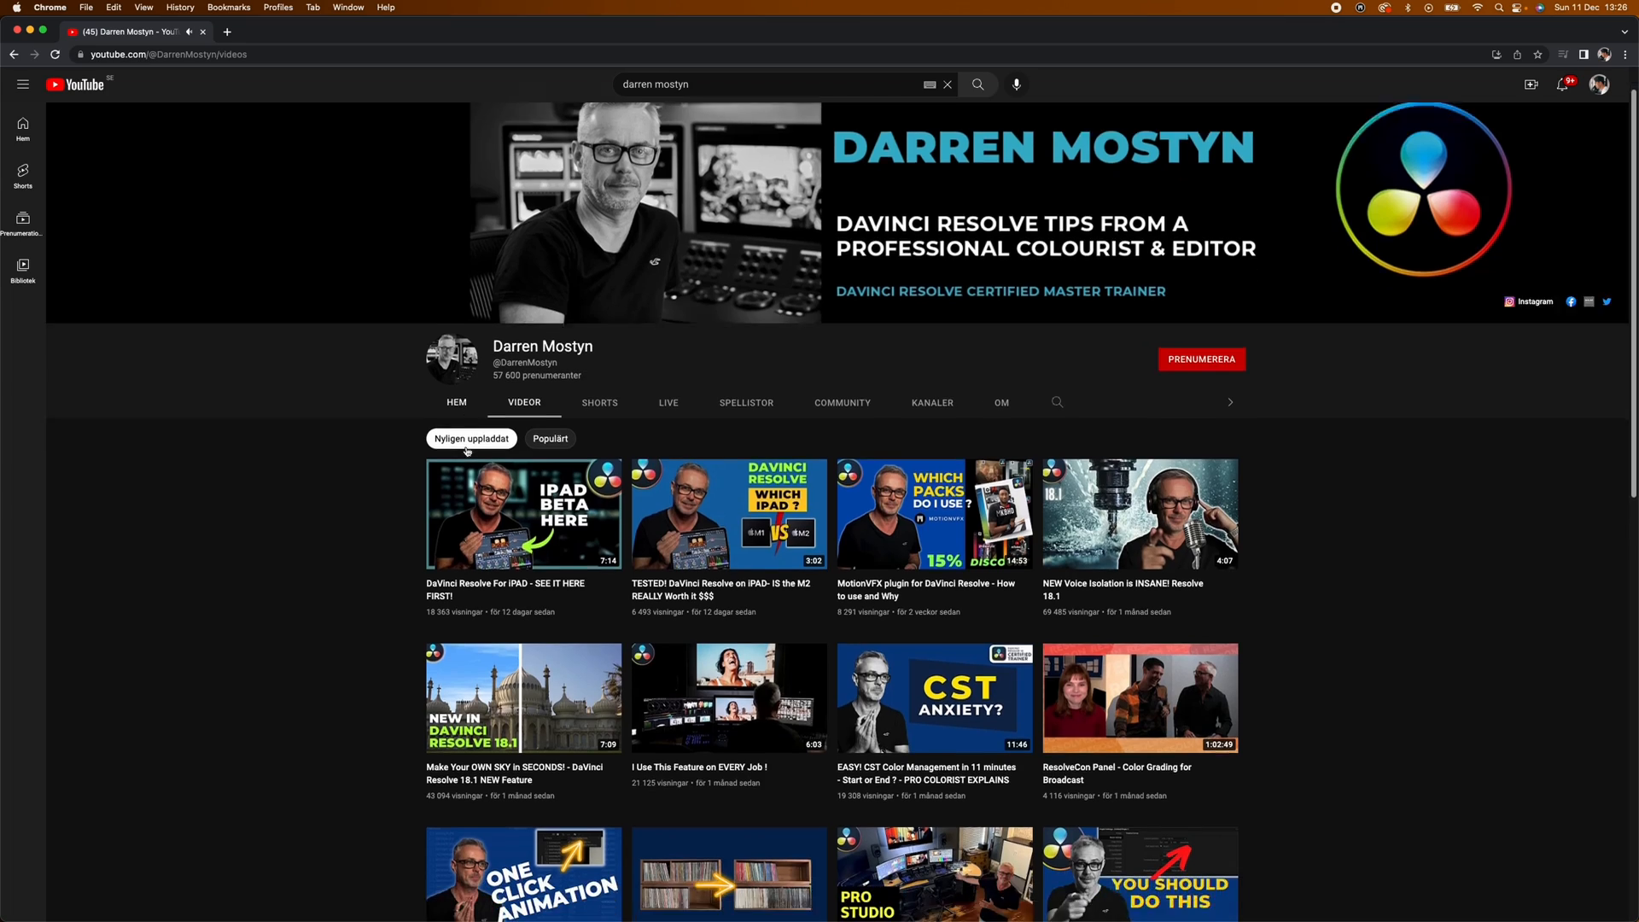
scroll(329, 456, down, 8)
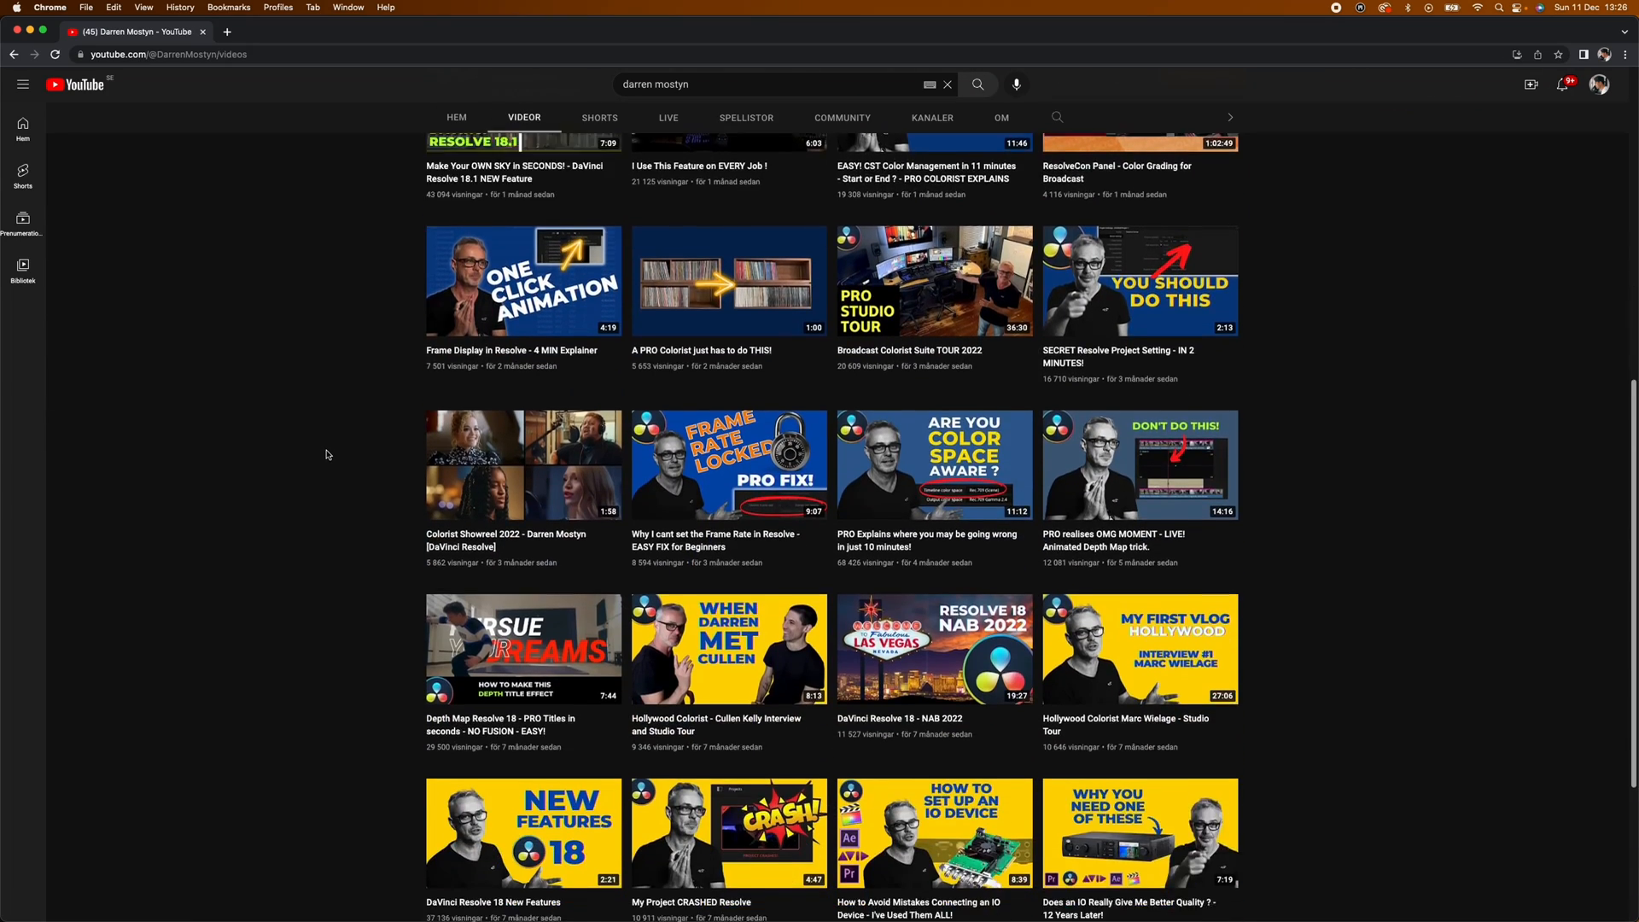
scroll(327, 454, down, 8)
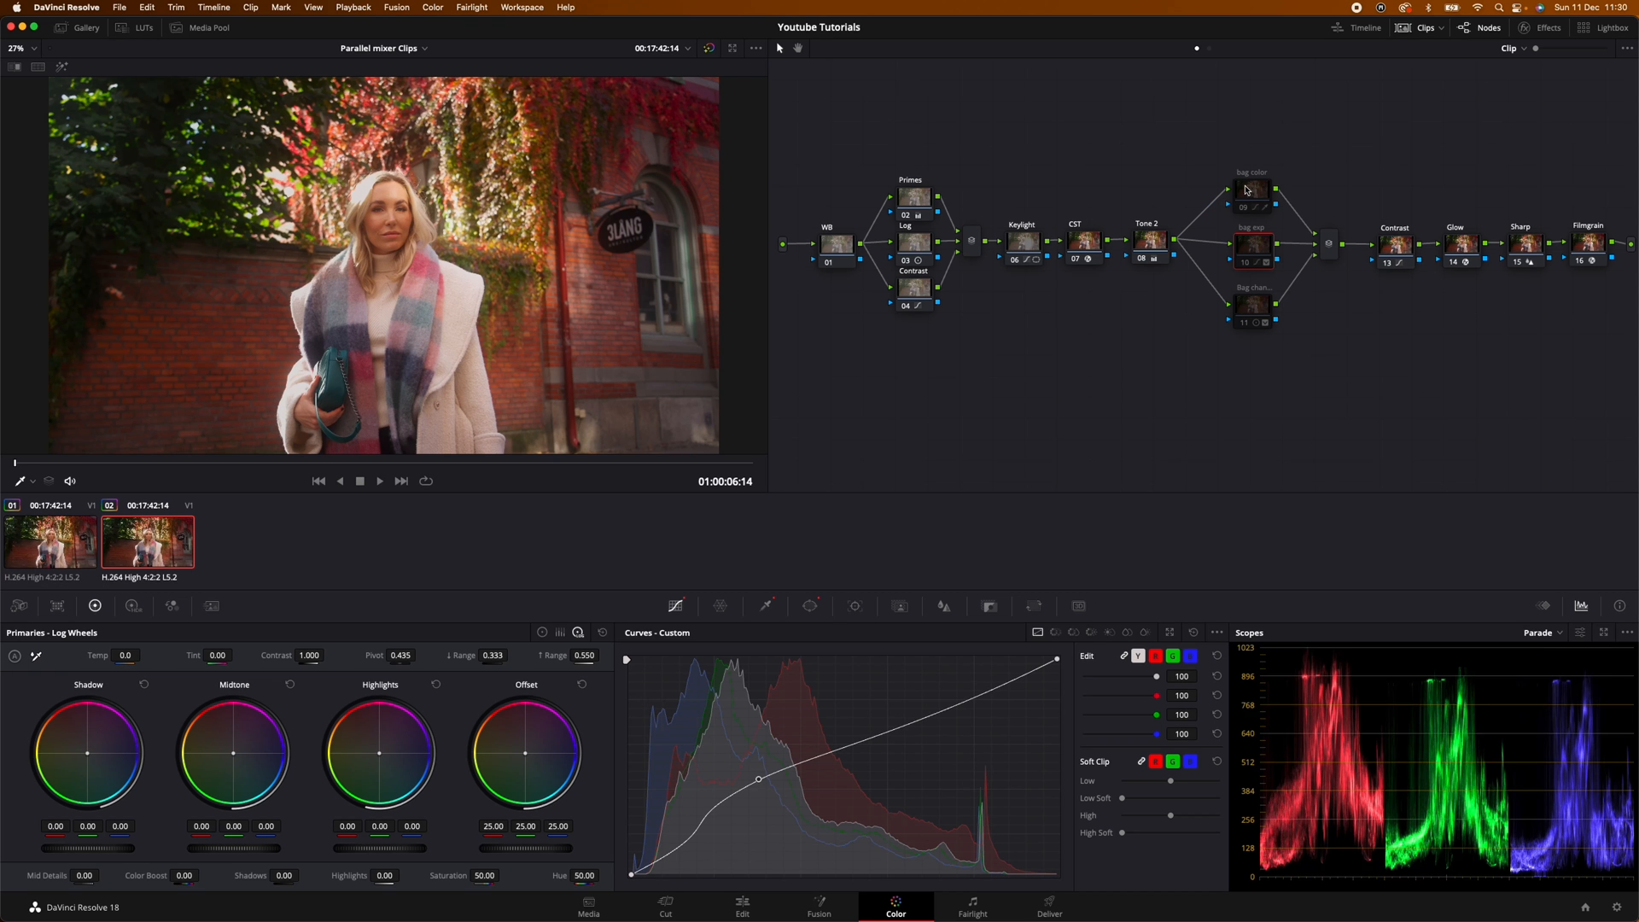
Switch back to DaVinci Resolve, enable the second clip's bag color node and show its HSL qualifier and Hue Vs Hue curve
click(1251, 188)
drag(1251, 188, 1251, 188)
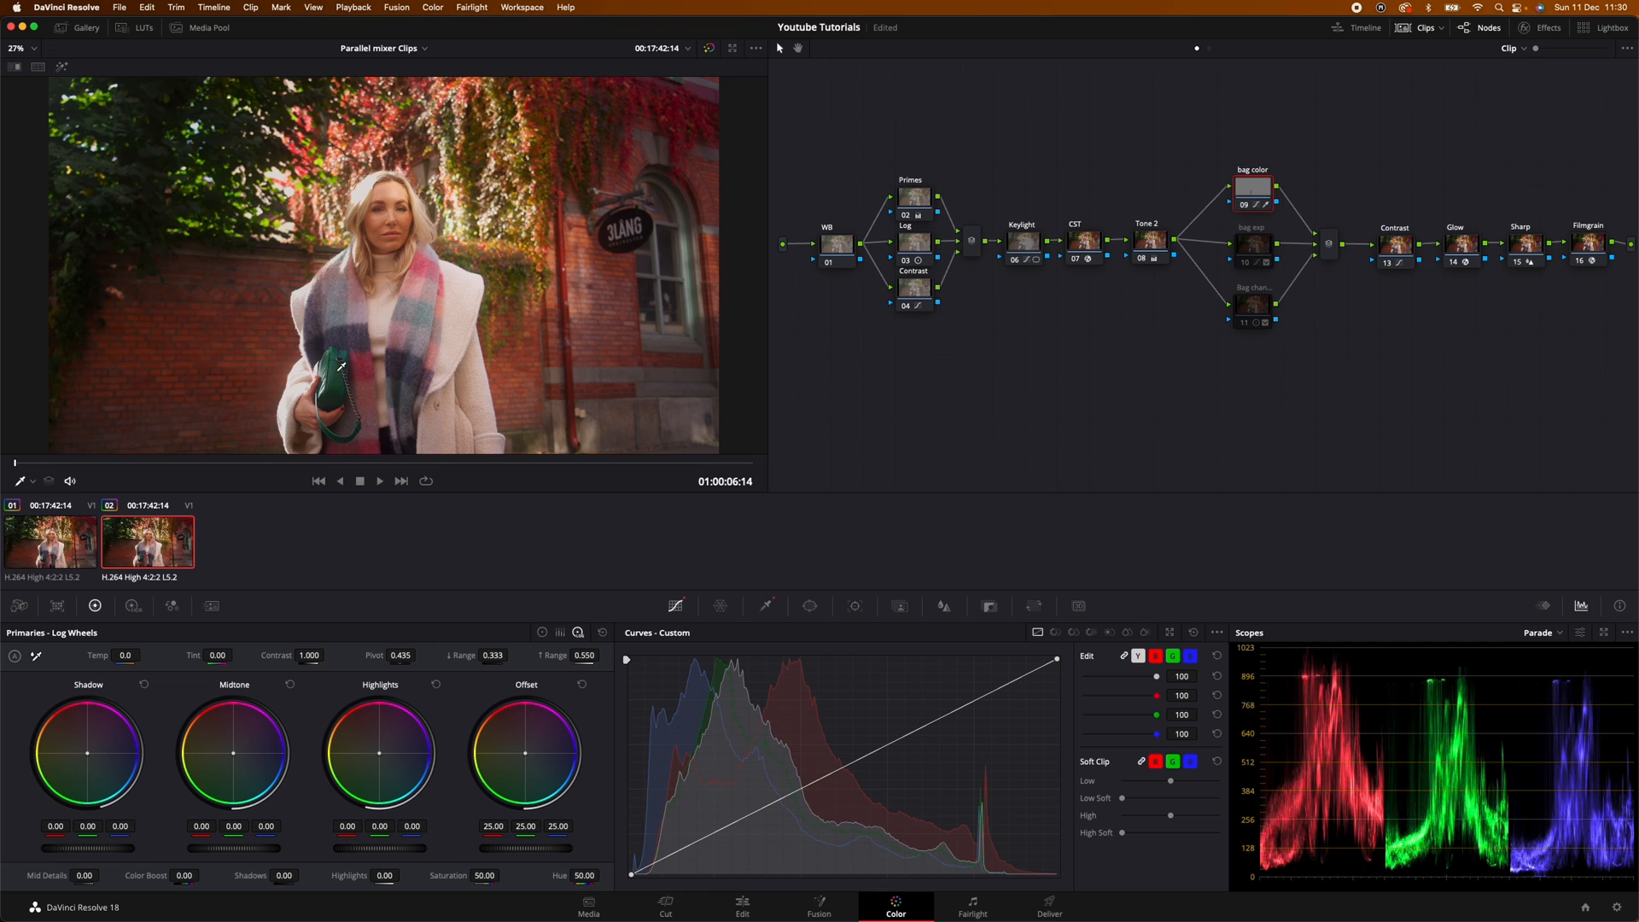
click(766, 606)
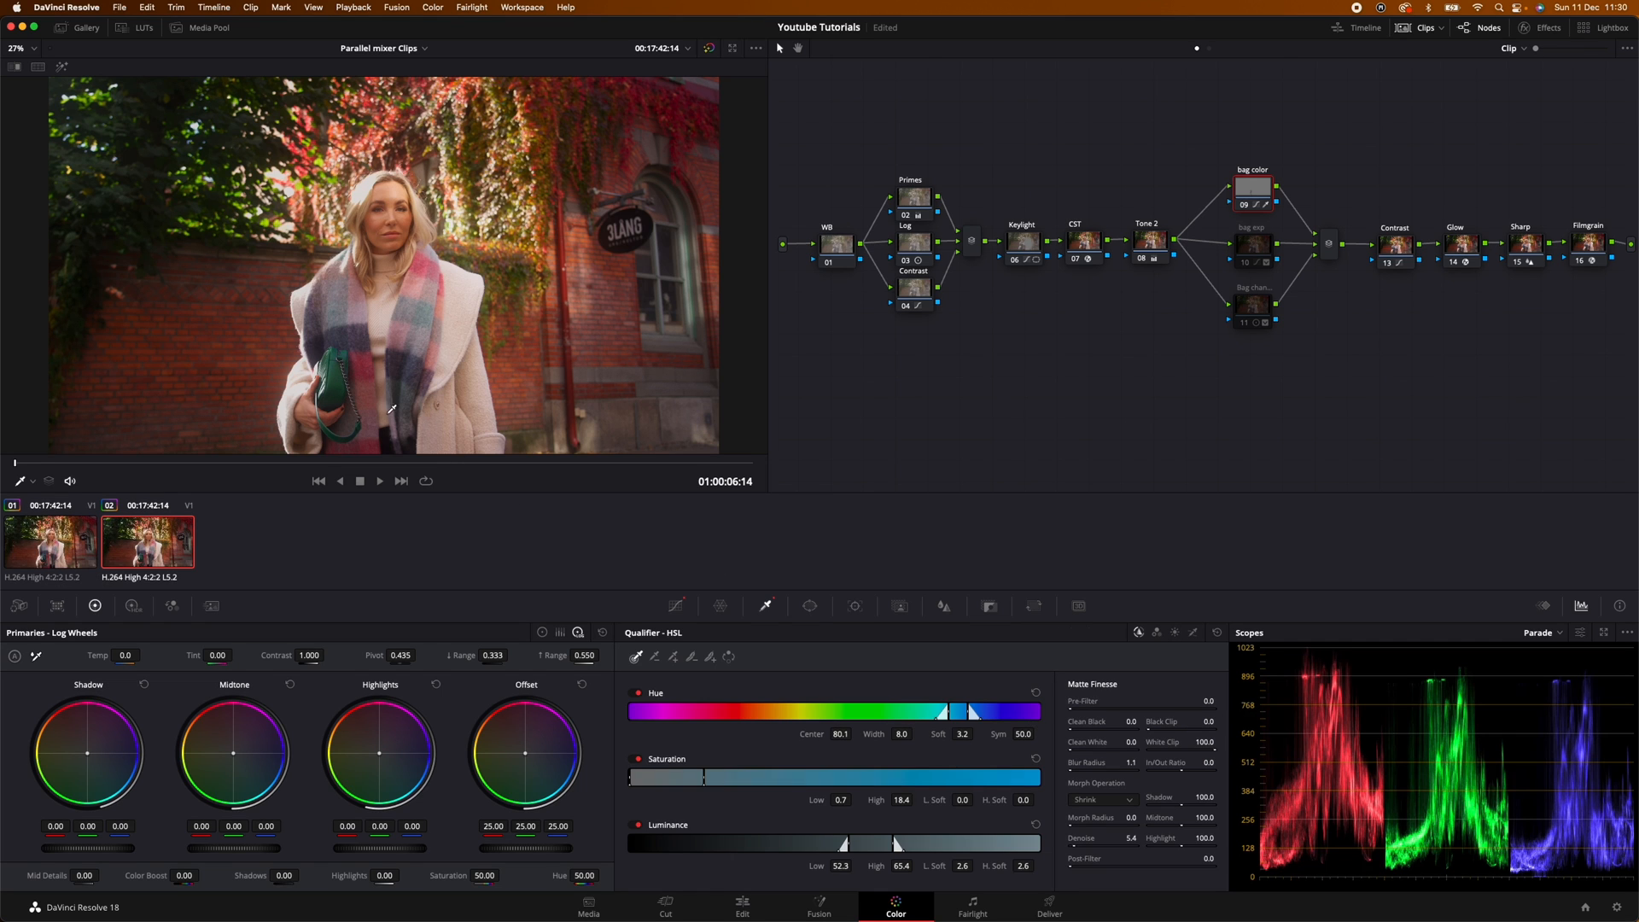
click(675, 607)
click(1056, 633)
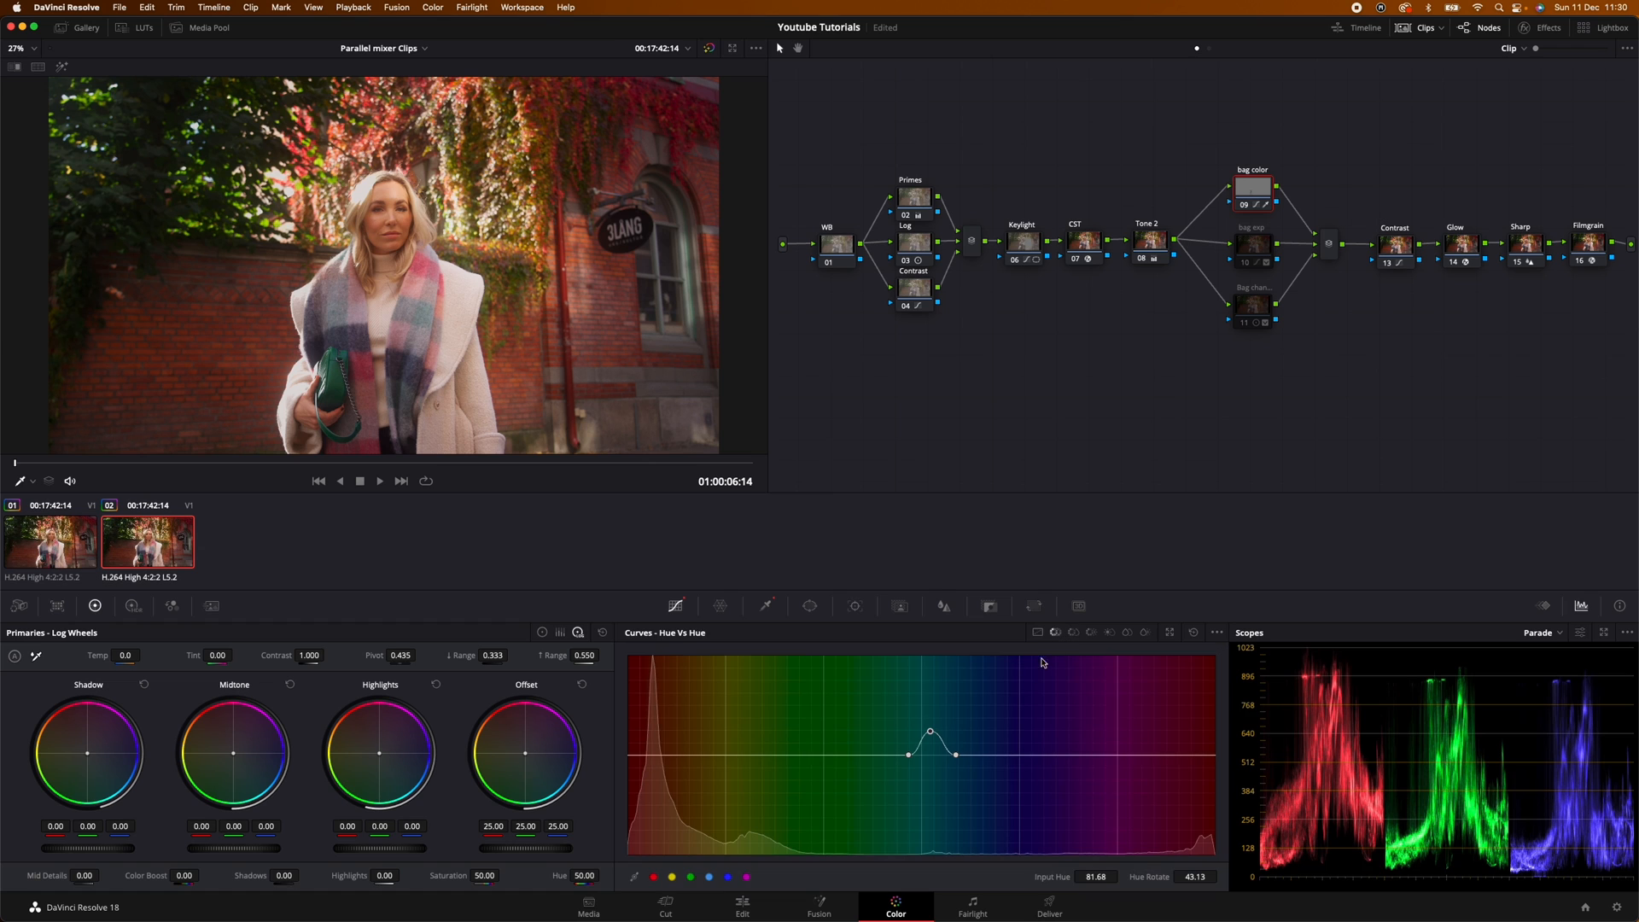
Enable the second clip's bag exp and "Bag chan..." nodes, checking the exposure node's custom curve and the last node's HSL qualifier
click(1253, 252)
key(super+d)
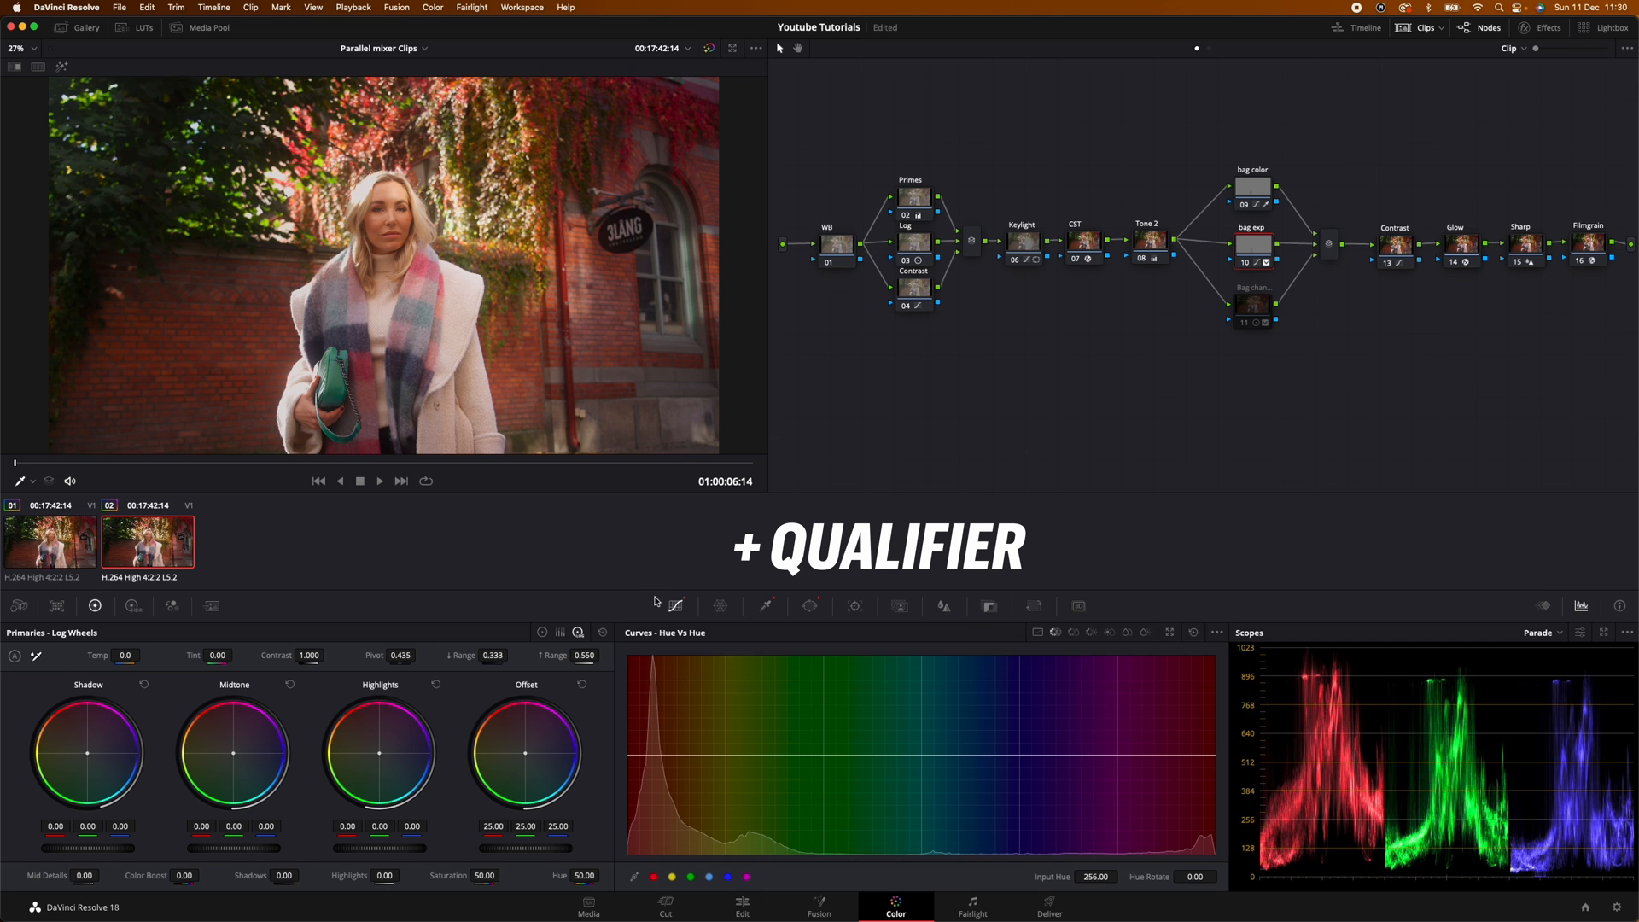
click(1037, 633)
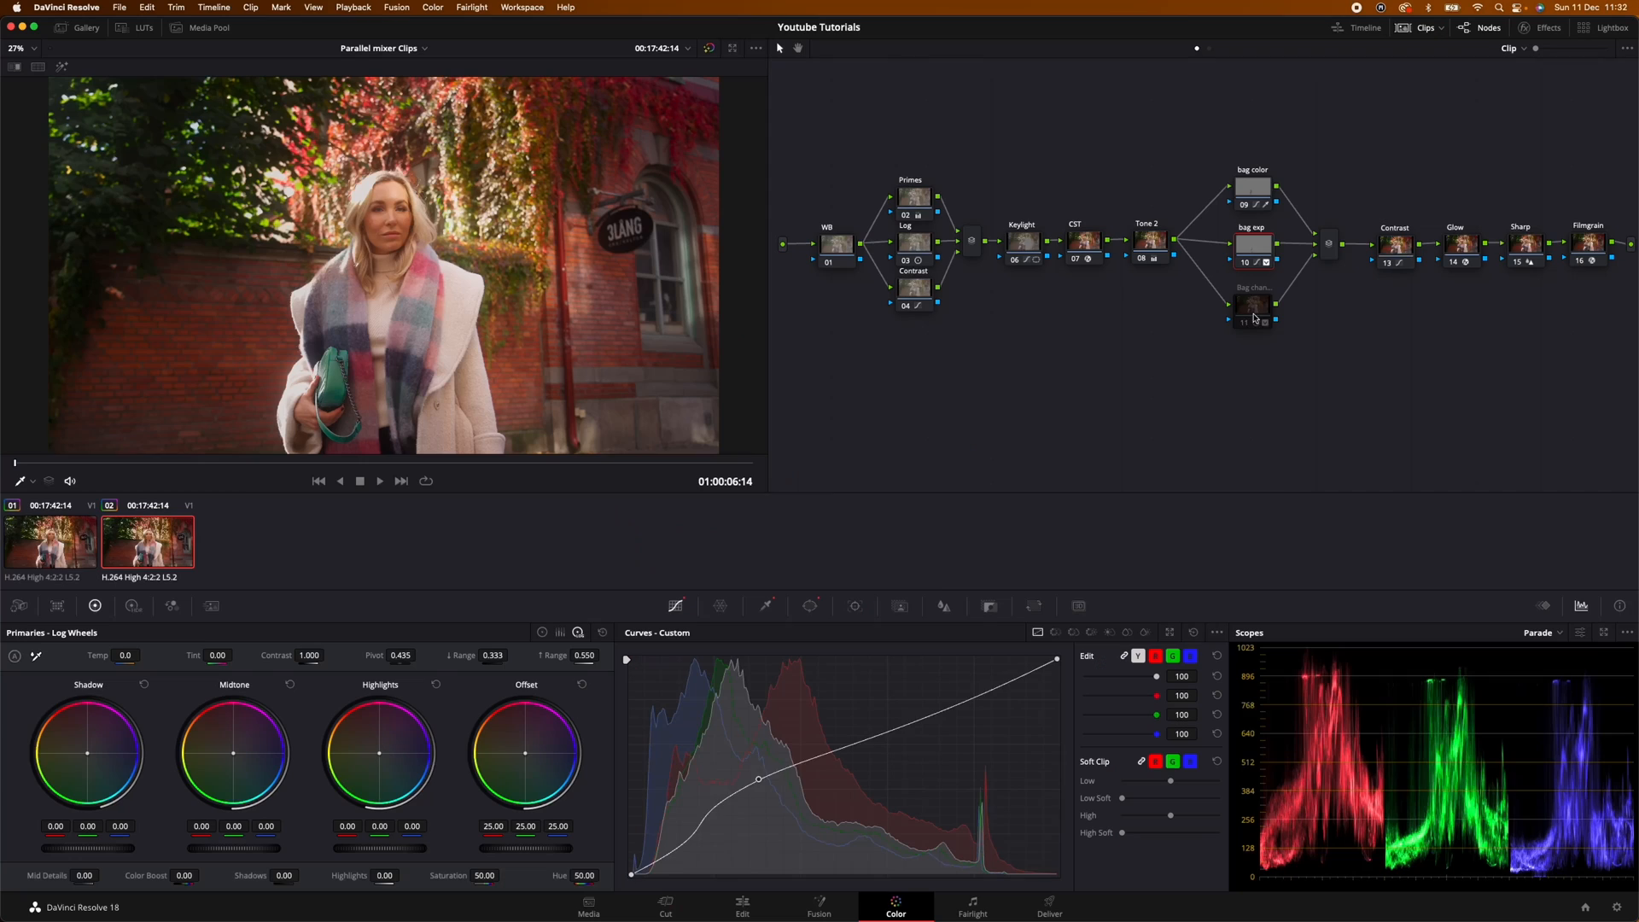
click(810, 606)
click(766, 607)
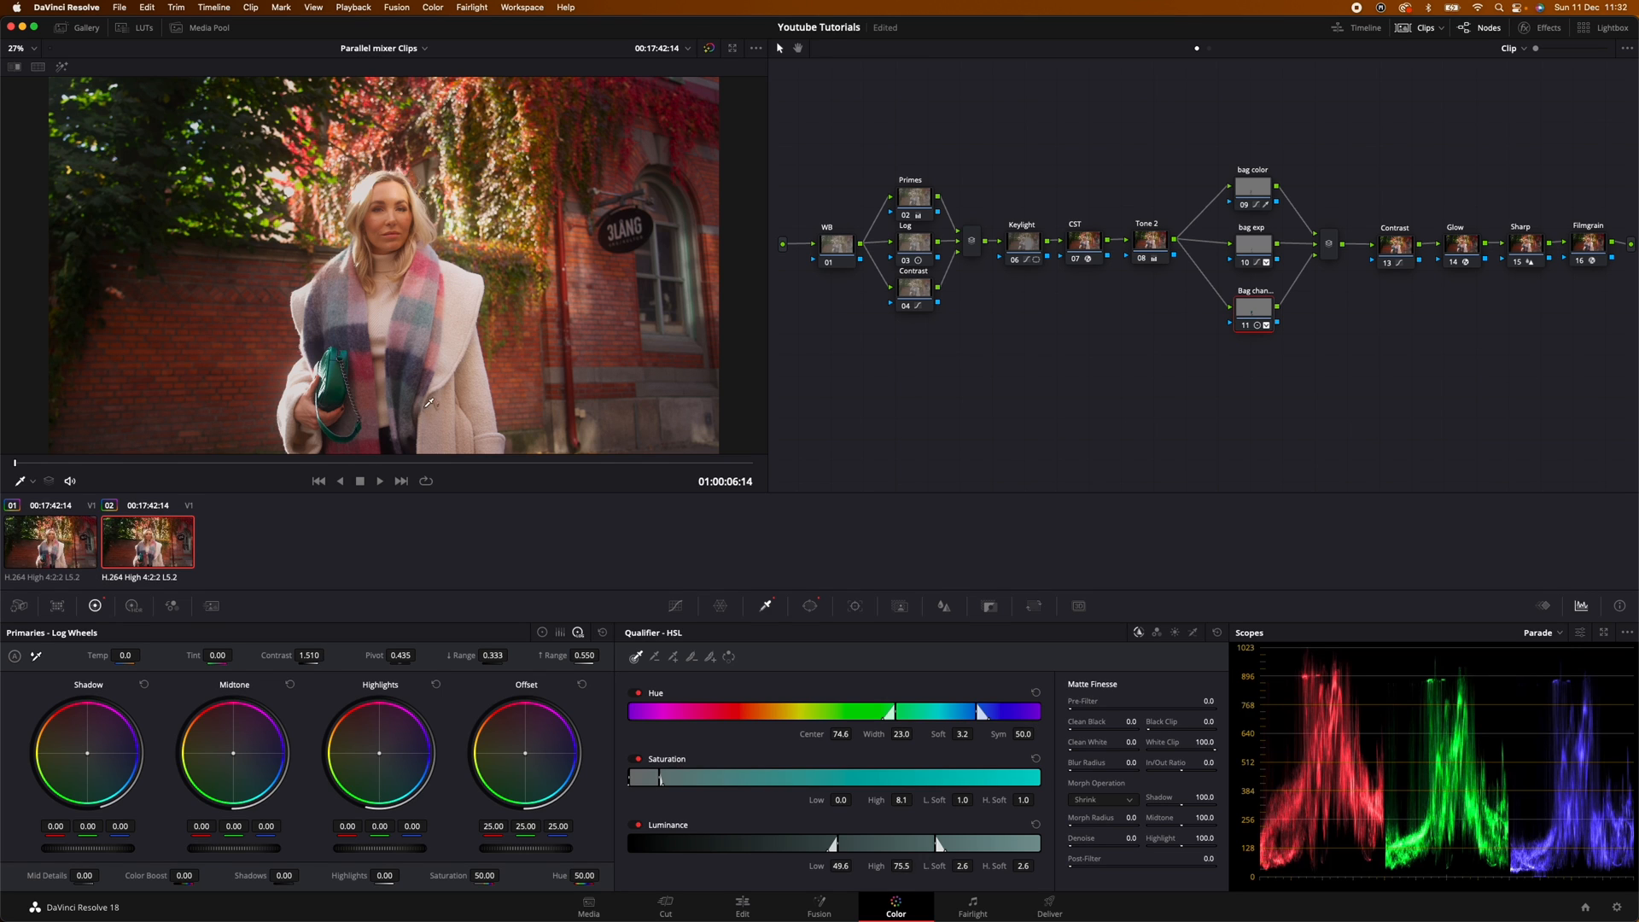
Toggle all three parallel bag nodes off and back on to compare the bag's look
drag(1240, 387, 1296, 176)
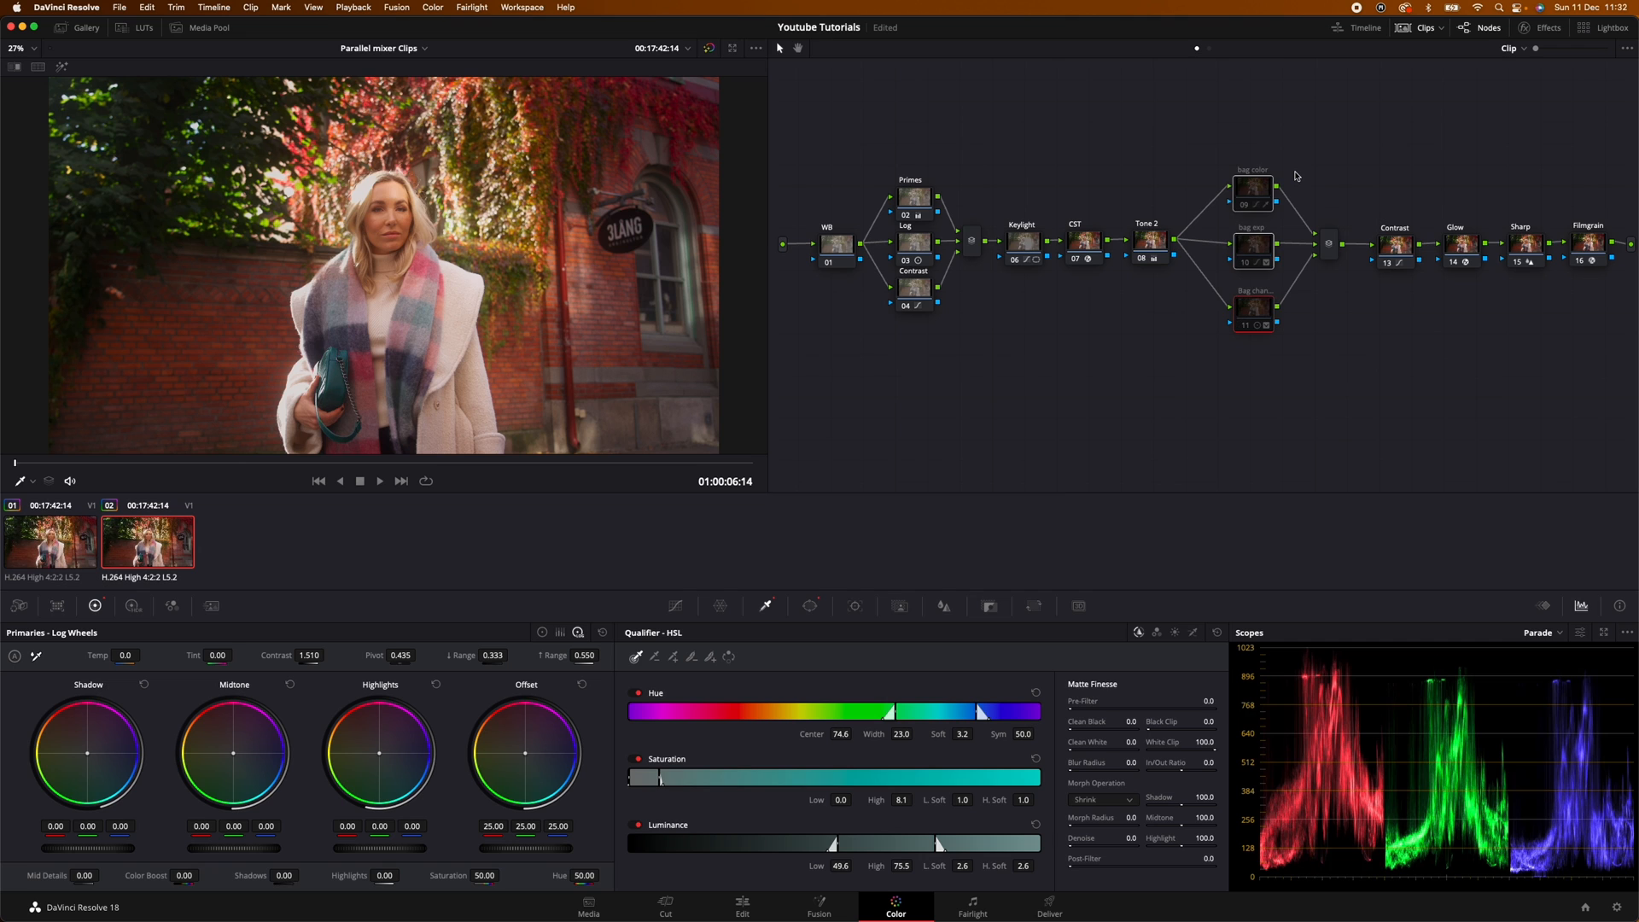
key(super+d)
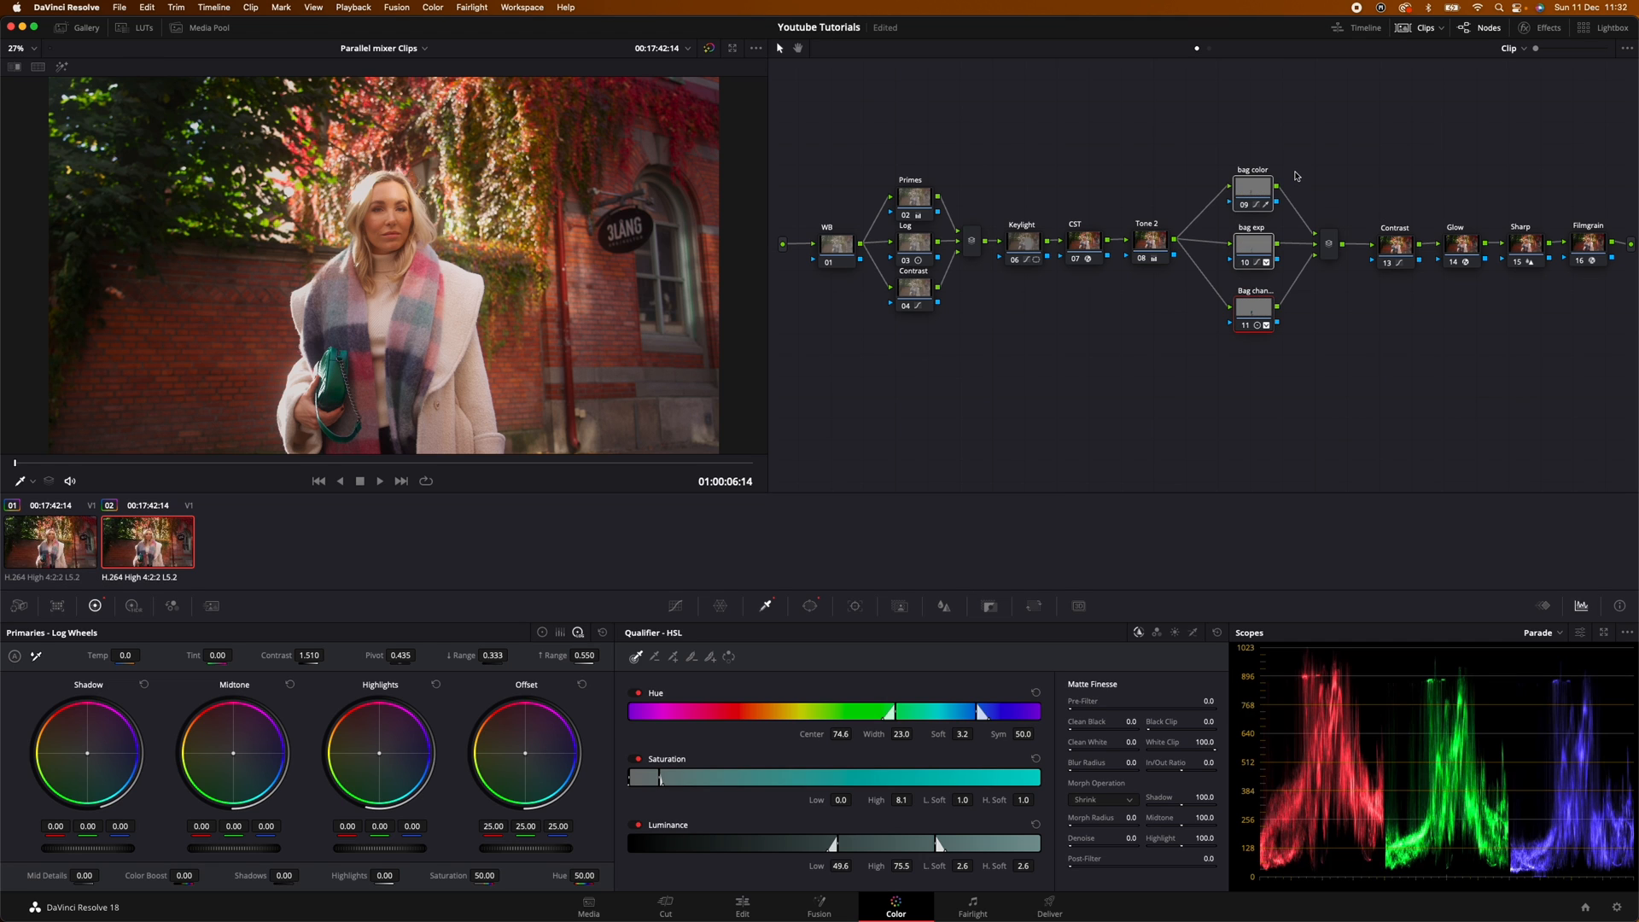
In the first clip, enable the serial bag color, bag exp and "Bag chan..." nodes
click(74, 562)
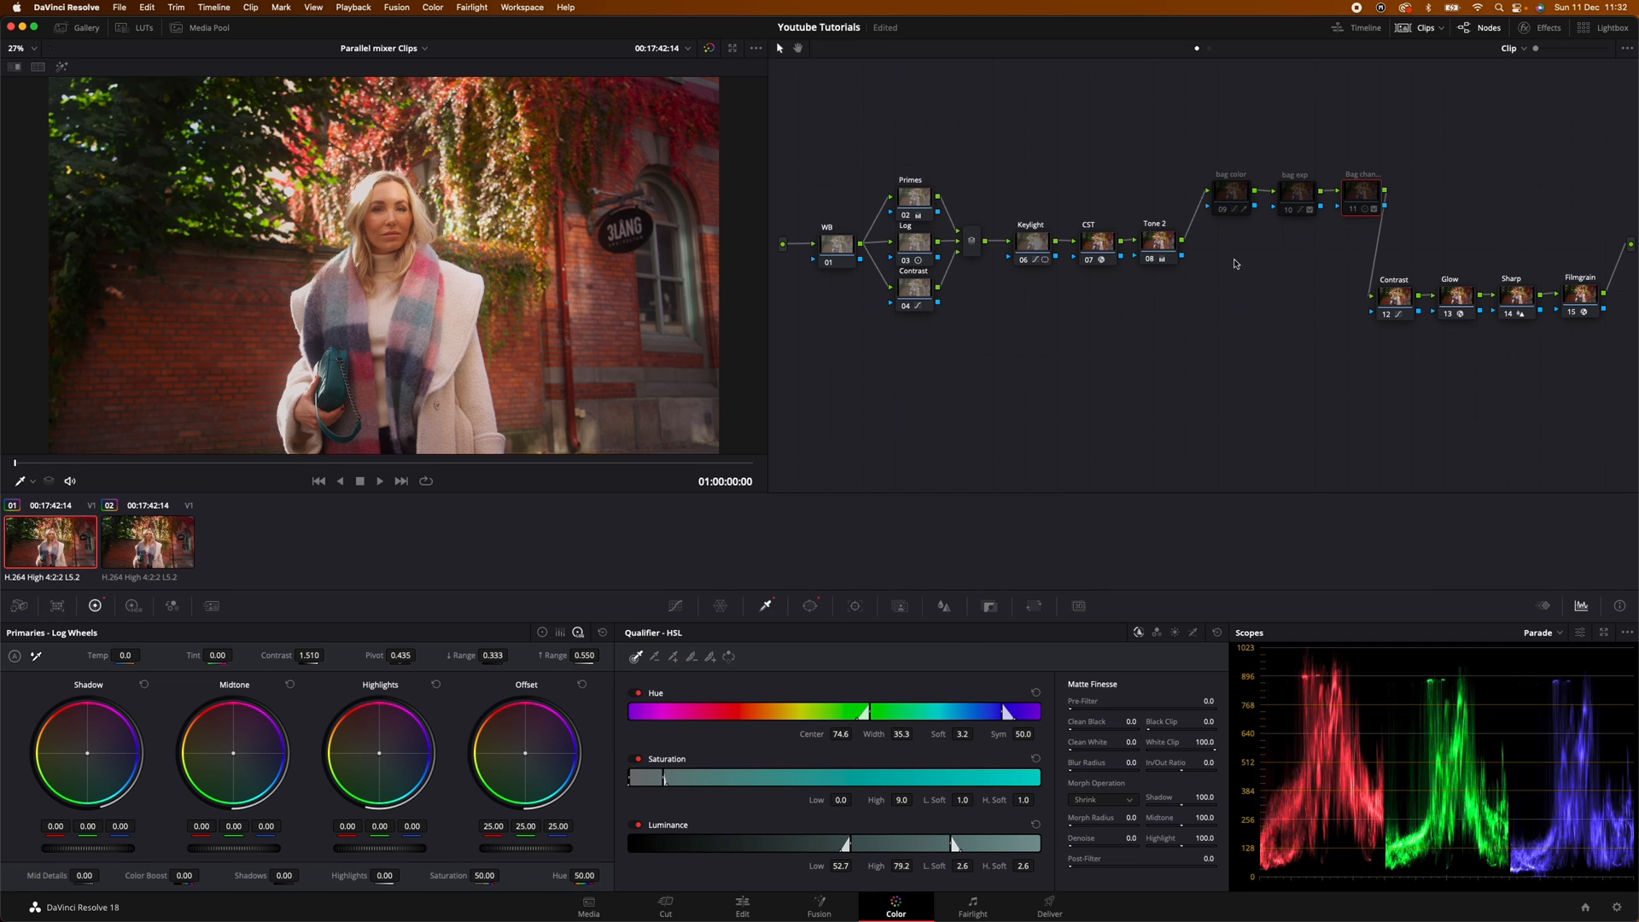
click(1235, 198)
key(super+d)
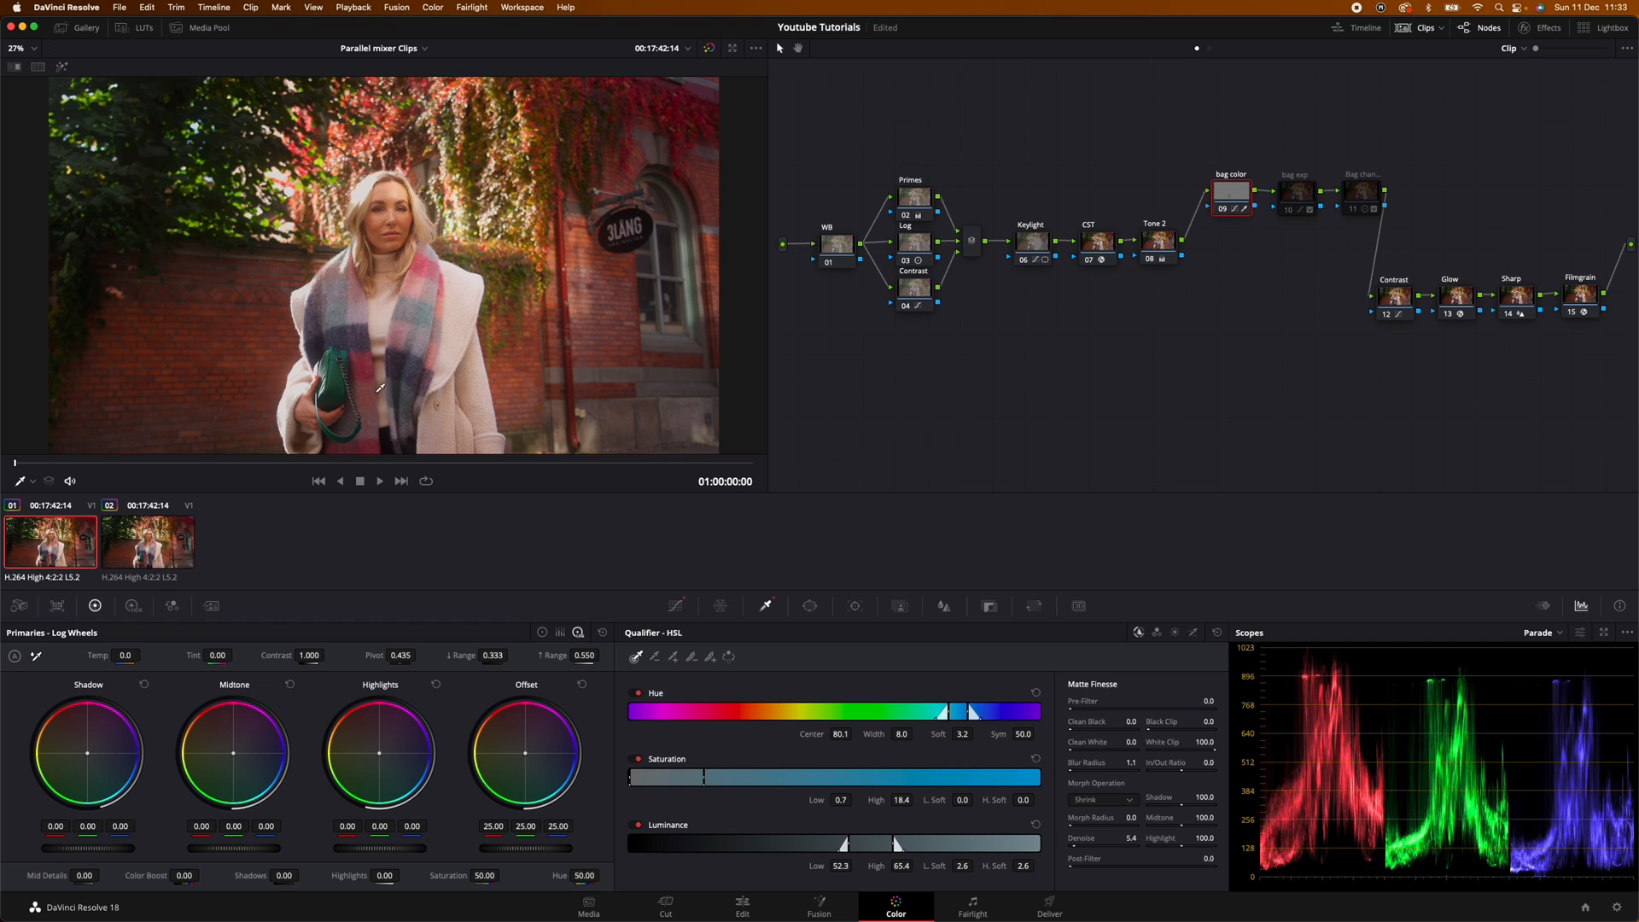
click(1281, 199)
key(super+d)
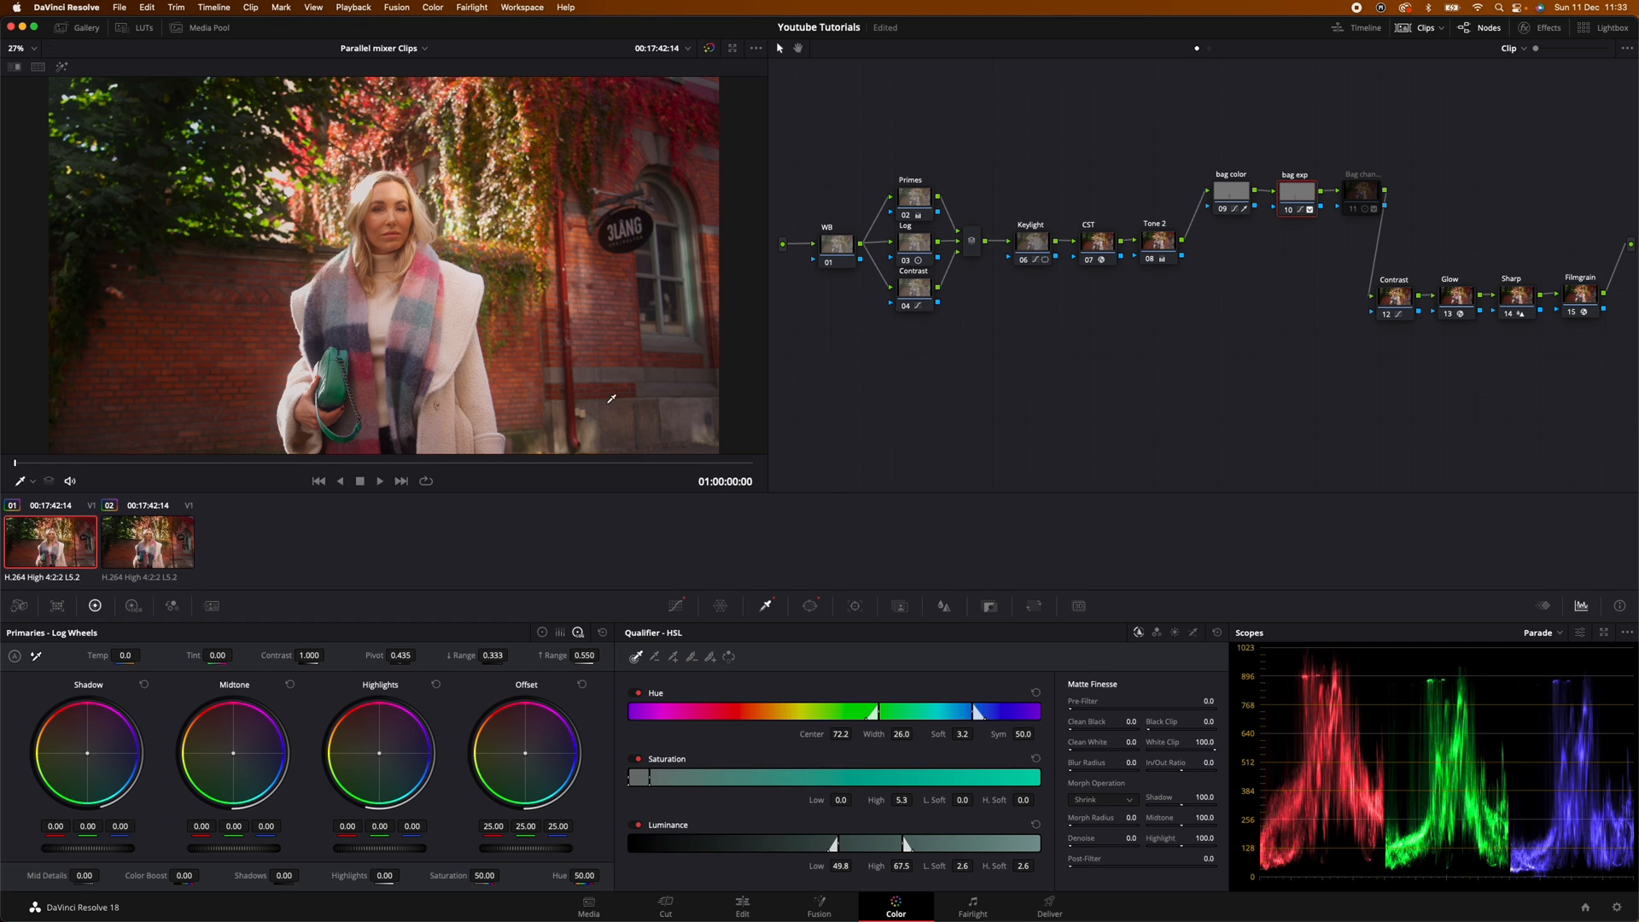
click(1361, 192)
key(super+d)
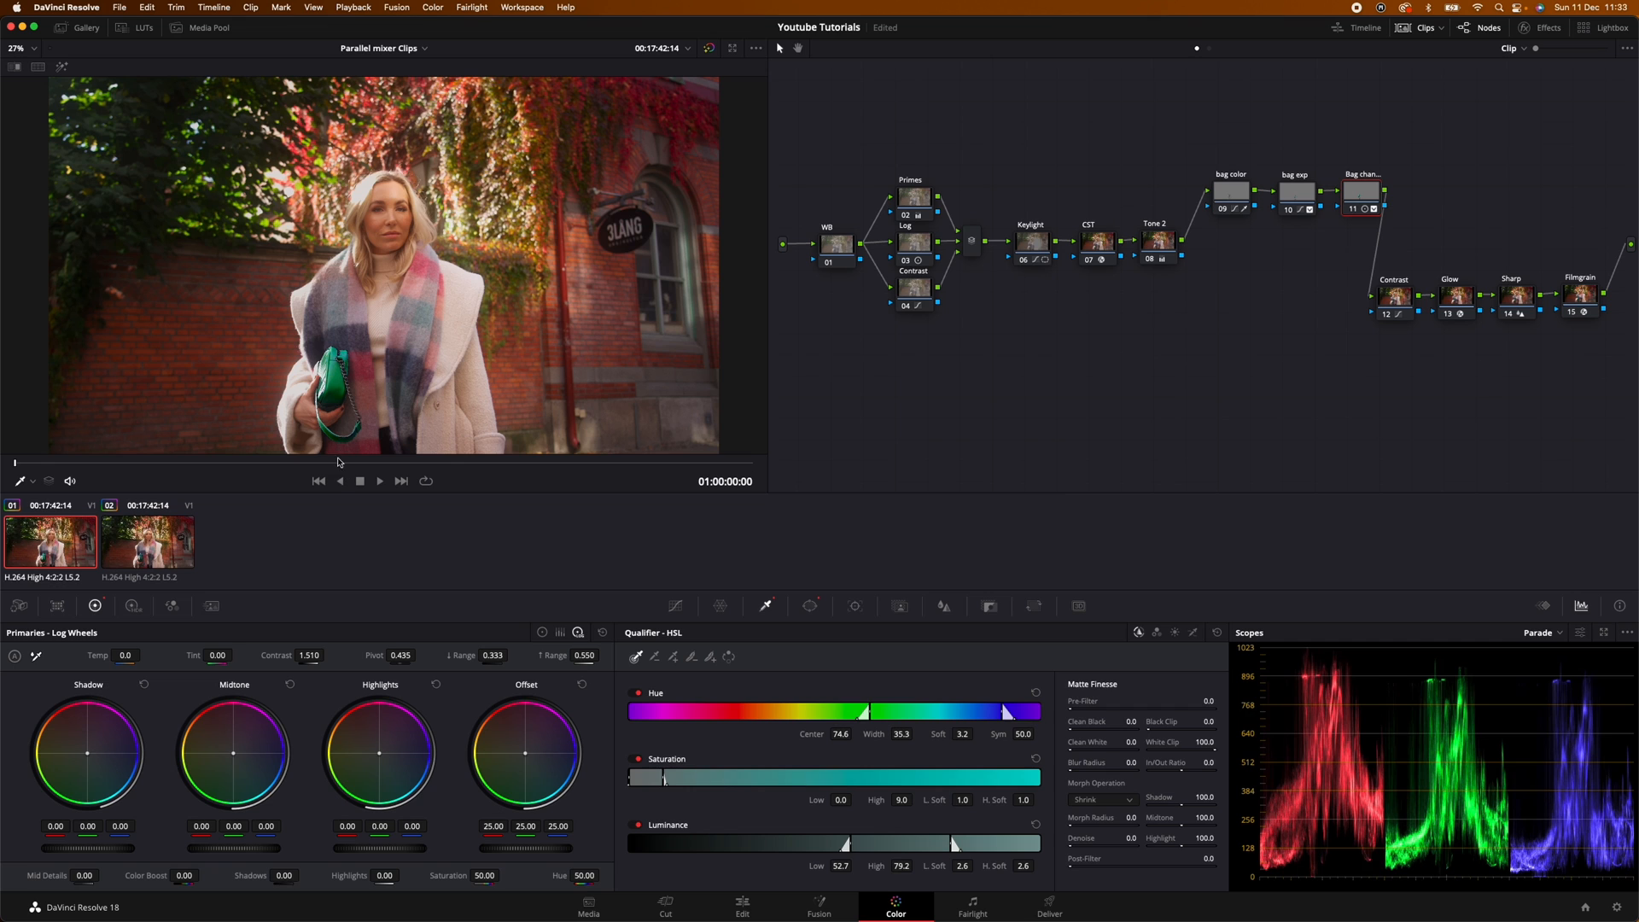
Alternate between the first and second clips to compare the bag's color with serial and parallel nodes
click(142, 565)
click(62, 562)
click(137, 553)
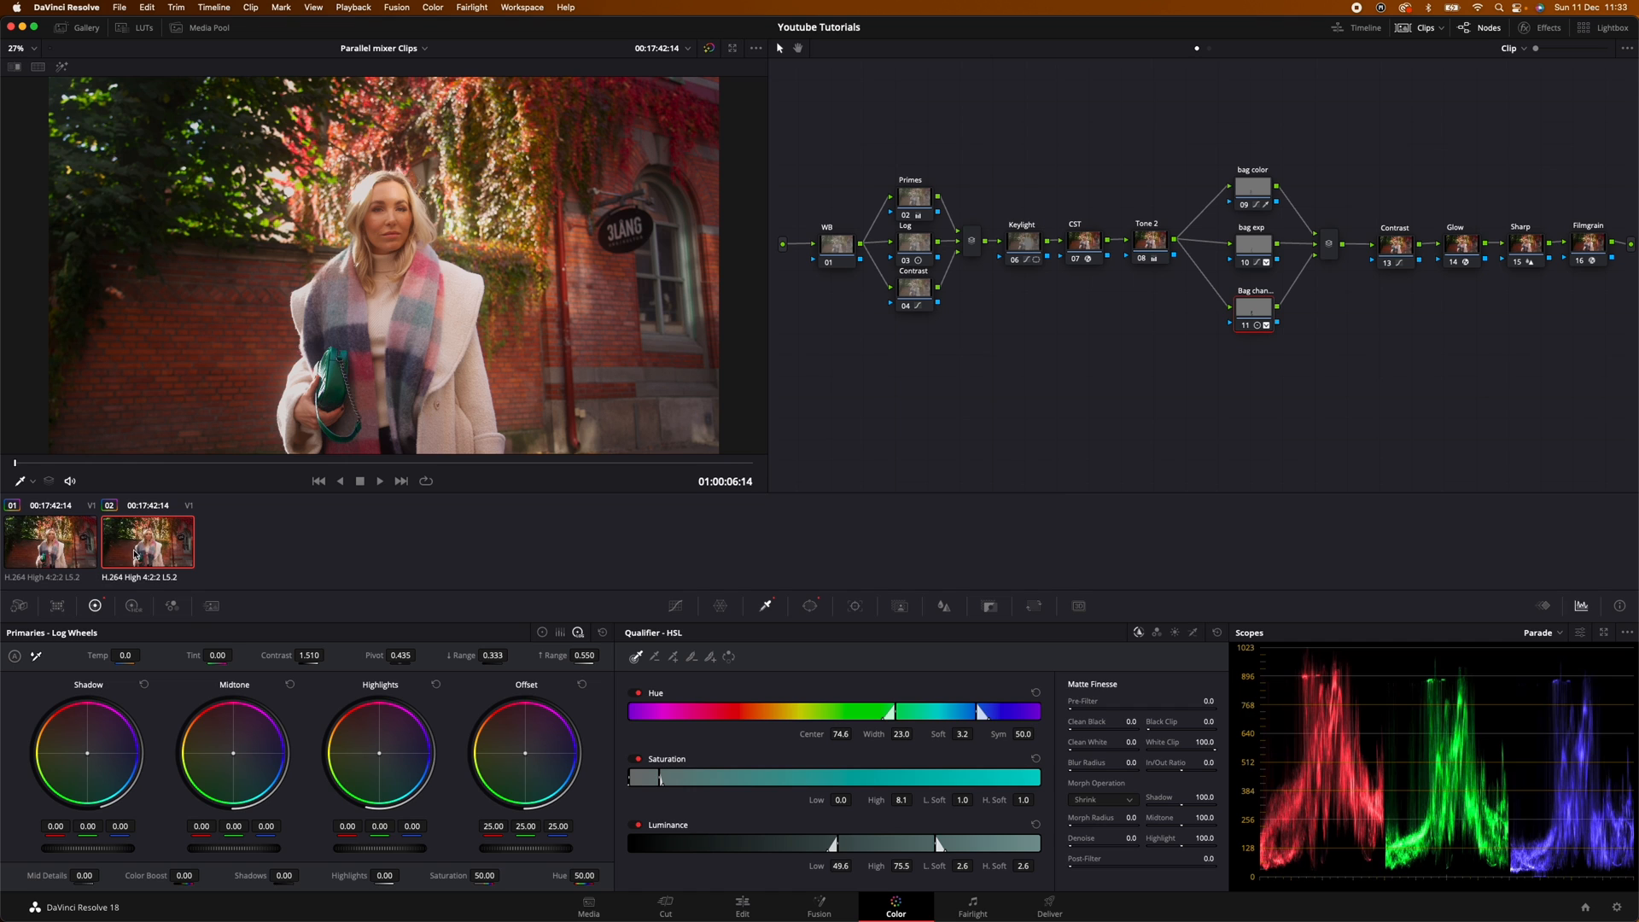
click(81, 556)
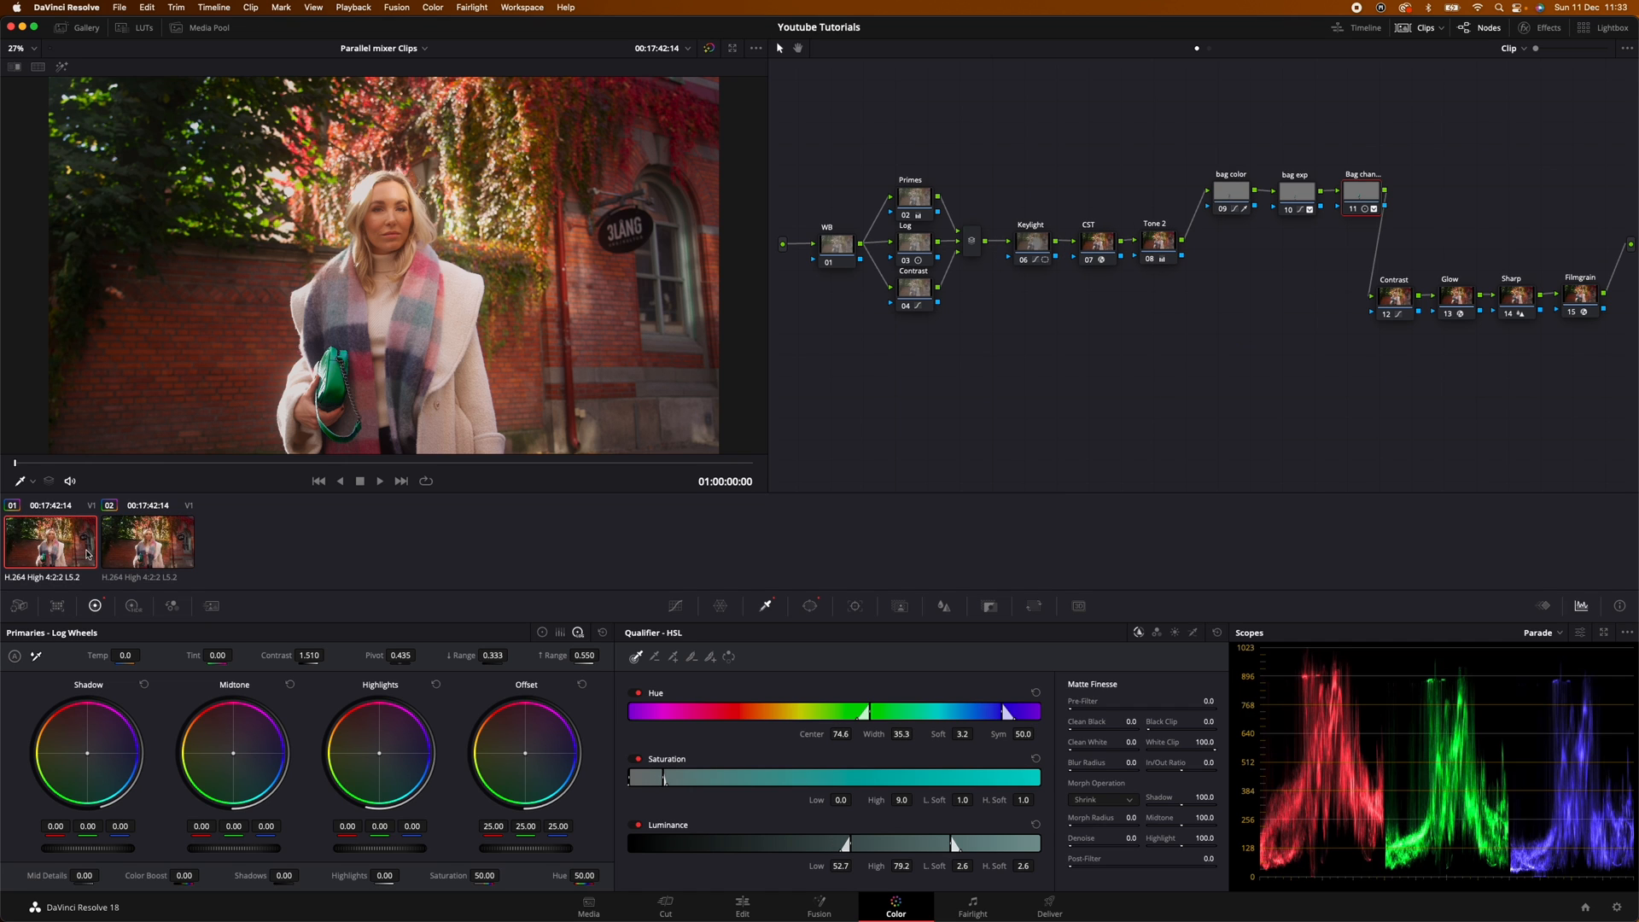
click(136, 550)
key(Up)
click(150, 555)
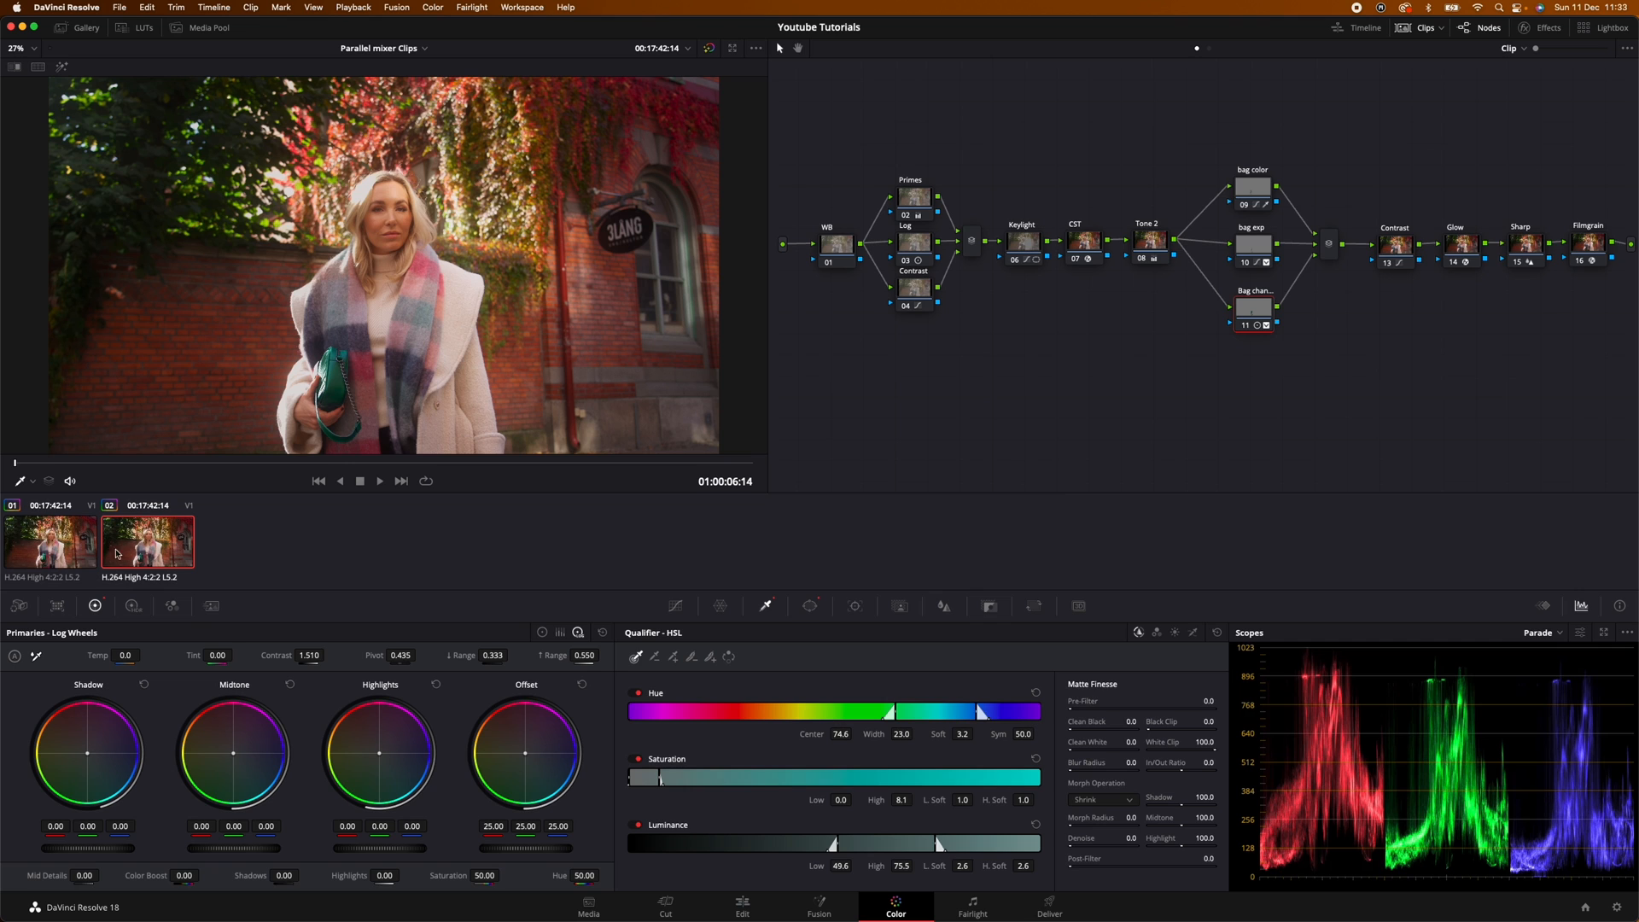
click(86, 555)
click(147, 555)
click(88, 553)
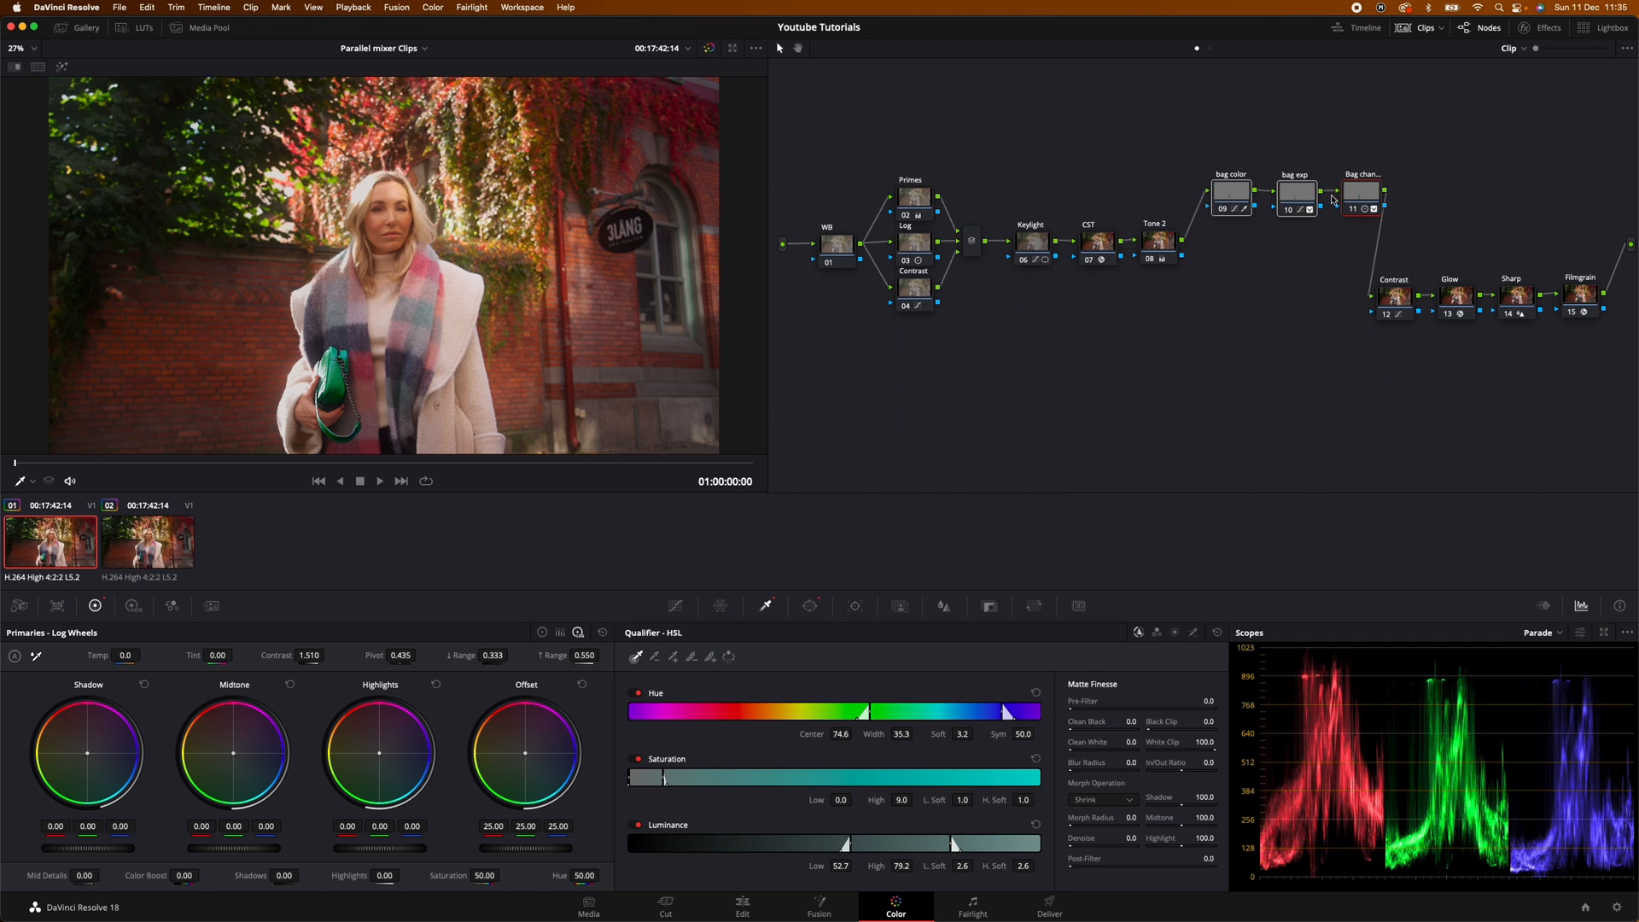
Return to the second clip and go through its three enabled parallel bag nodes
click(159, 547)
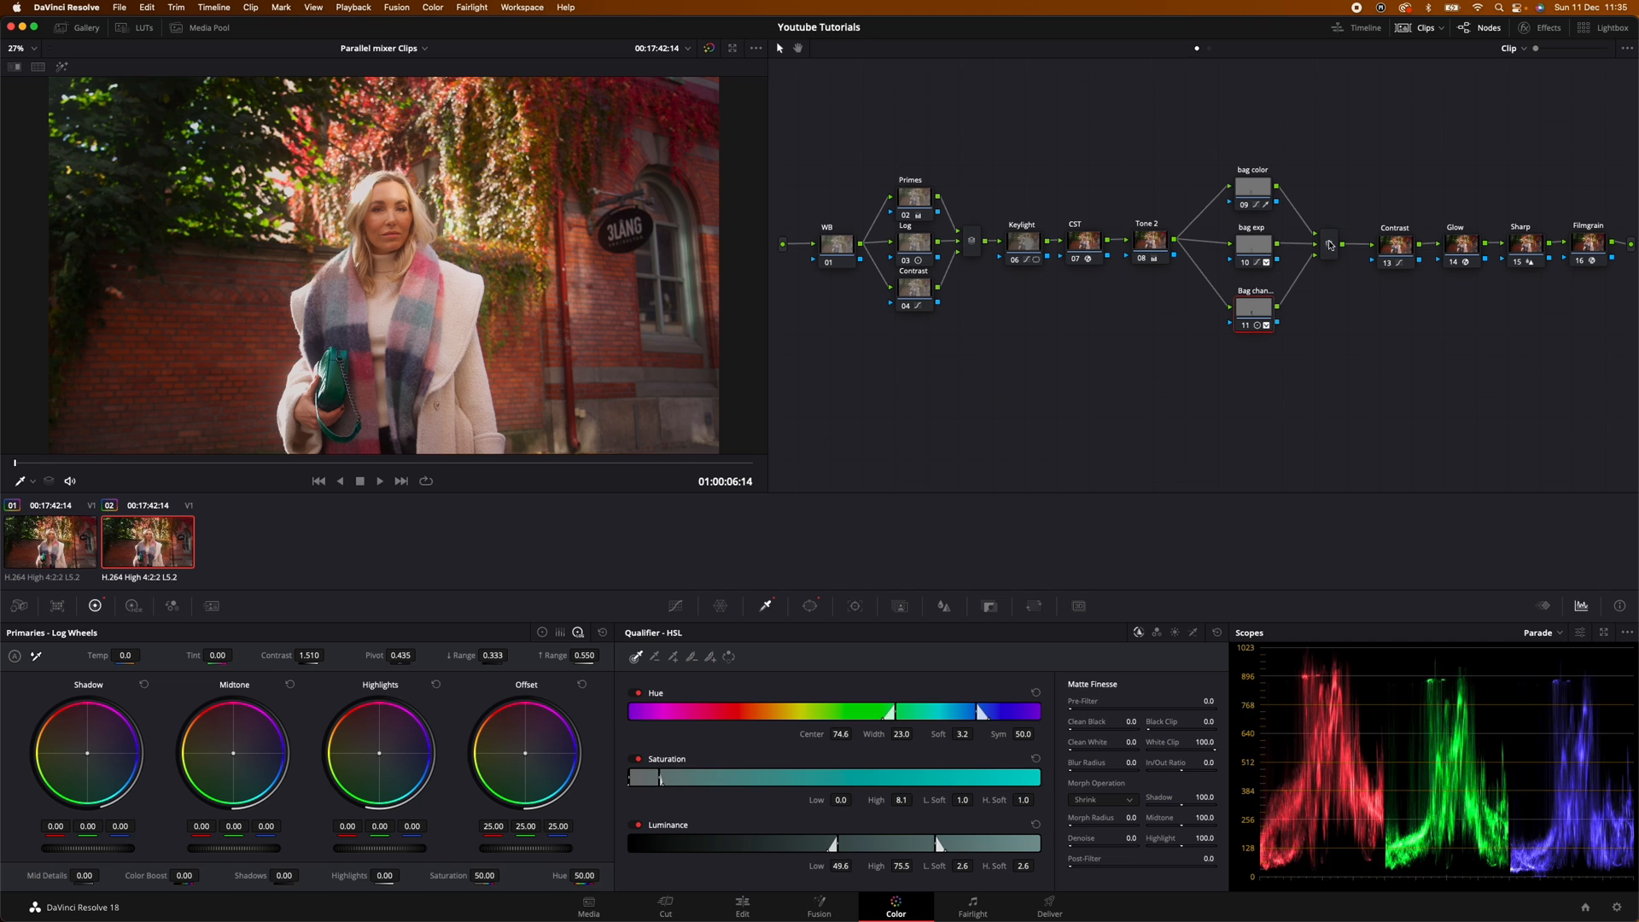
click(1252, 187)
click(1252, 246)
drag(1250, 303, 1250, 301)
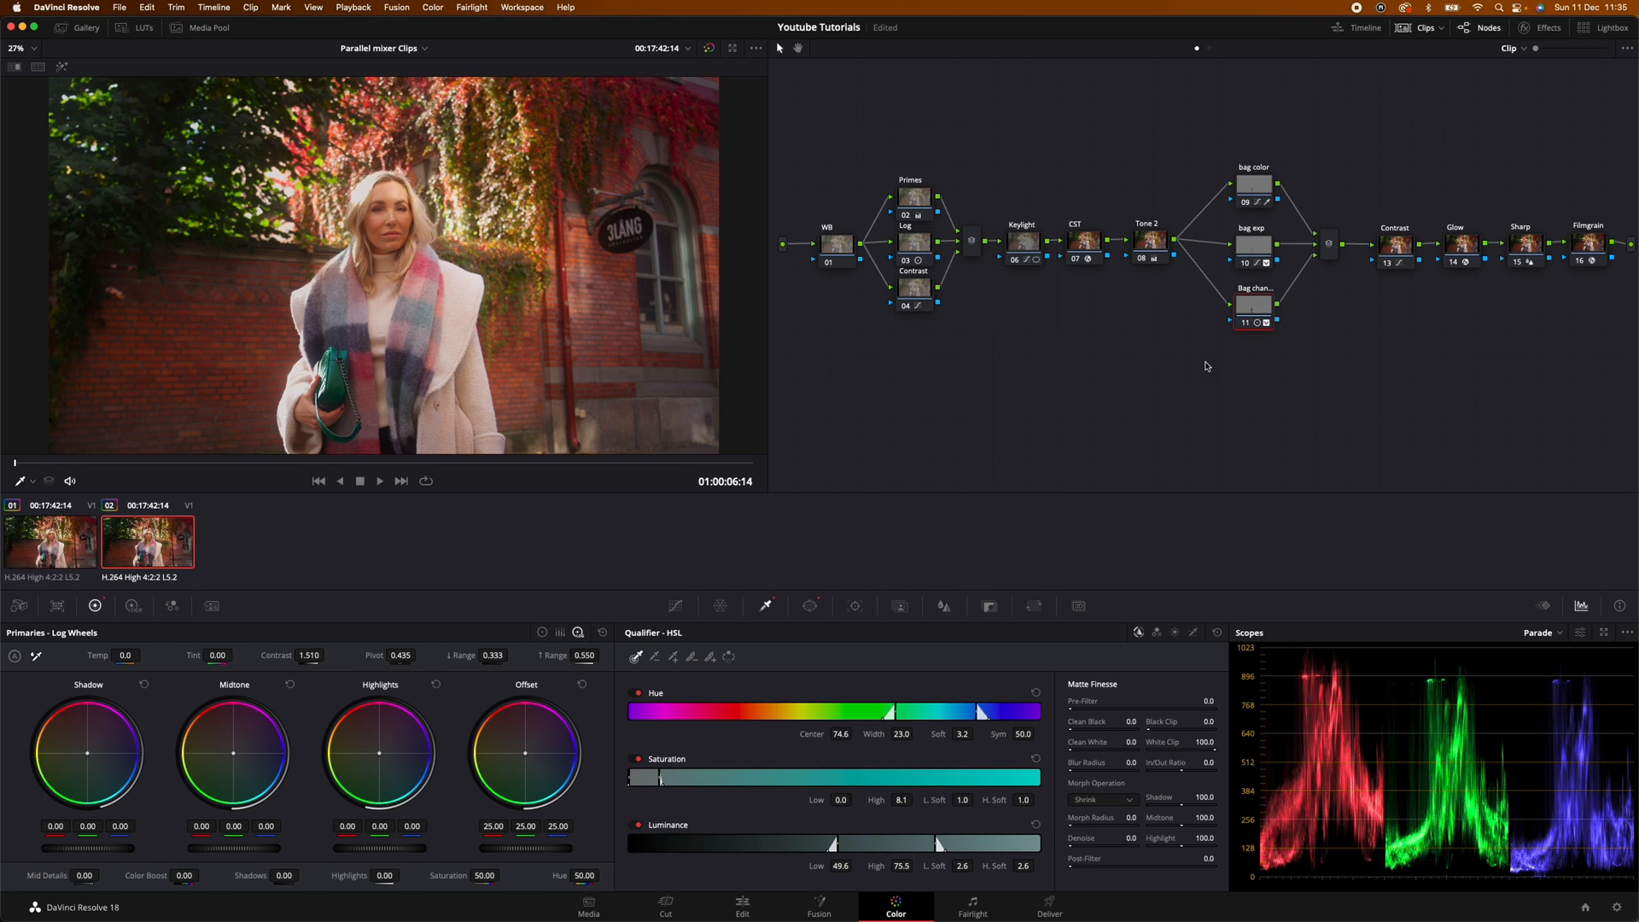
Switch to the first clip and back to the second to compare the finished serial and parallel bag grades
click(76, 558)
click(129, 554)
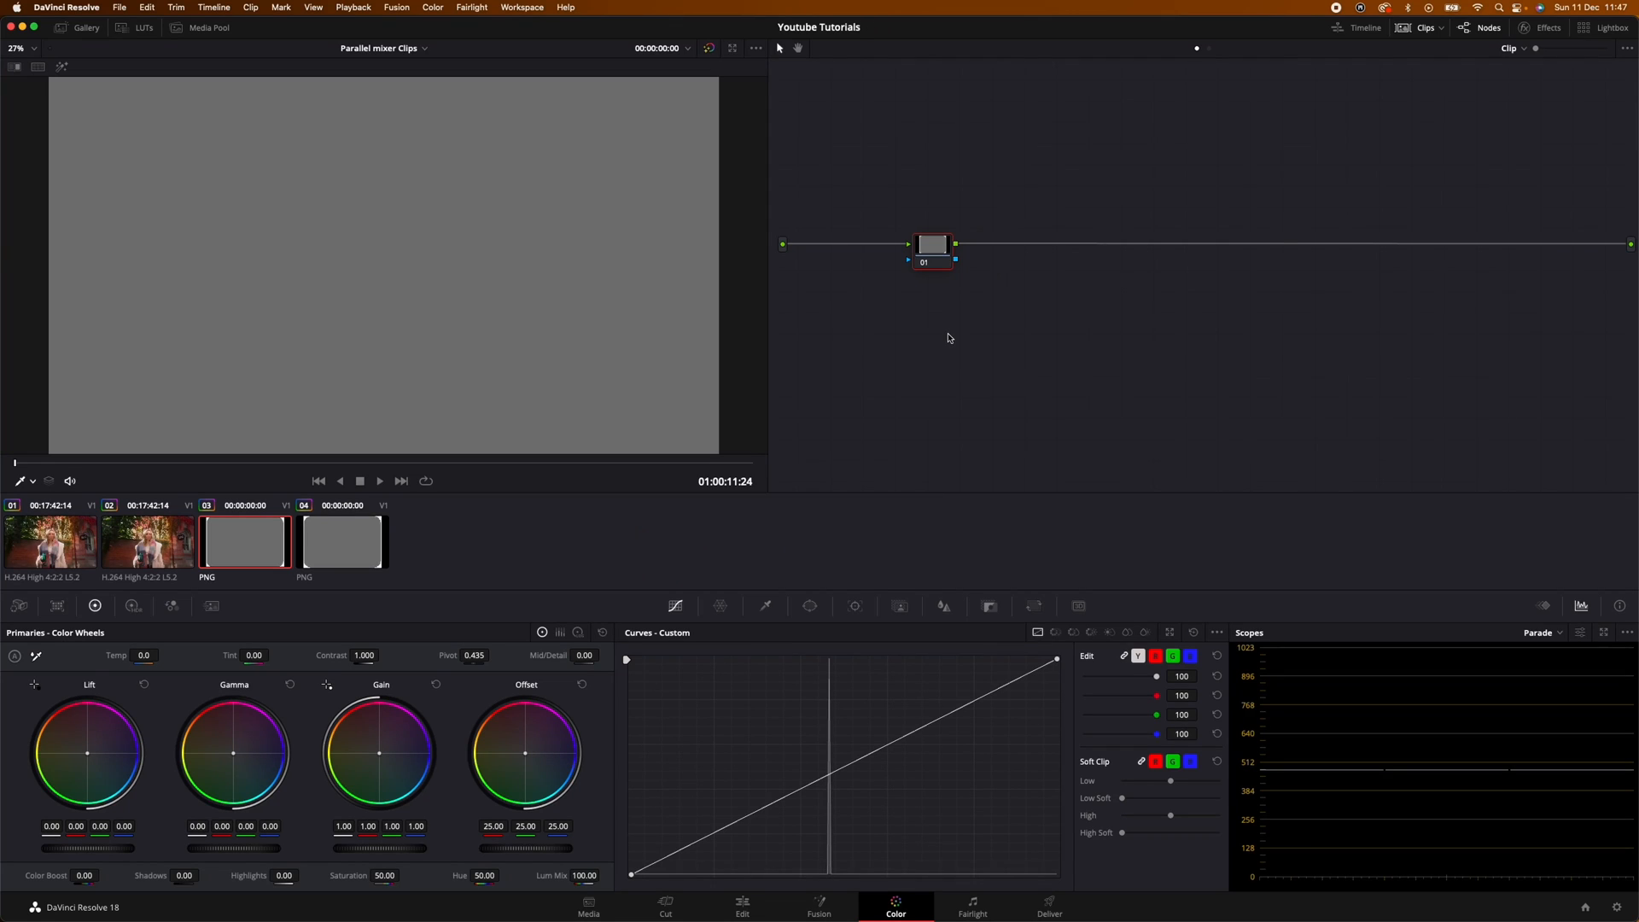
In the third clip, add a second serial node, then give the first node a circular window and raise its Gain to 1.59
key(alt+s)
click(935, 257)
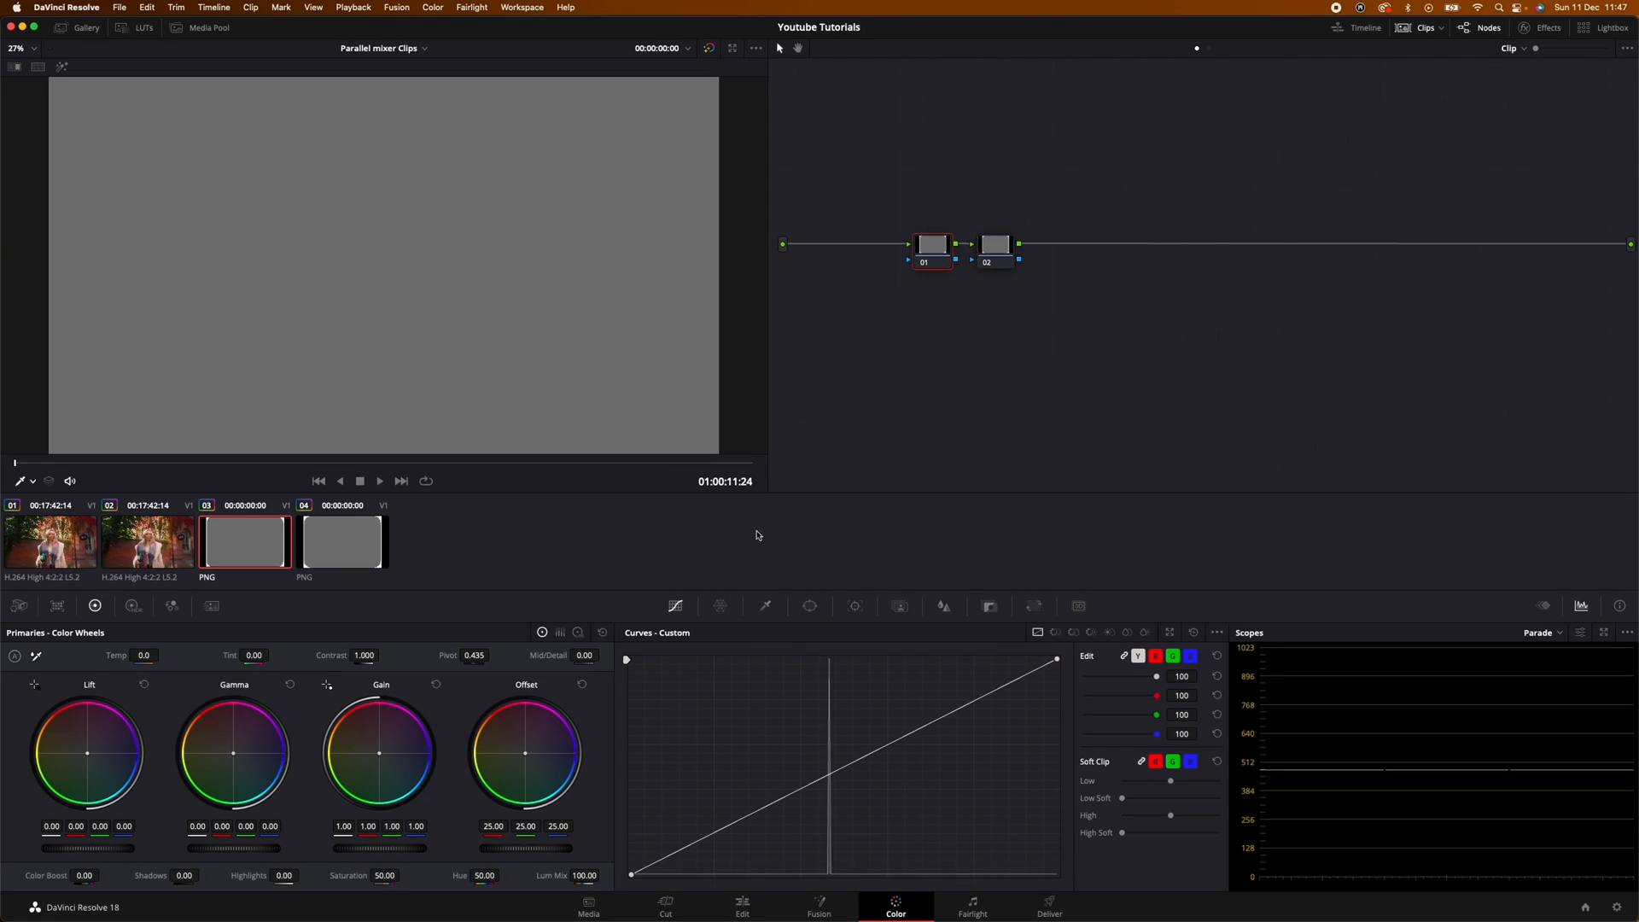
click(810, 606)
click(645, 723)
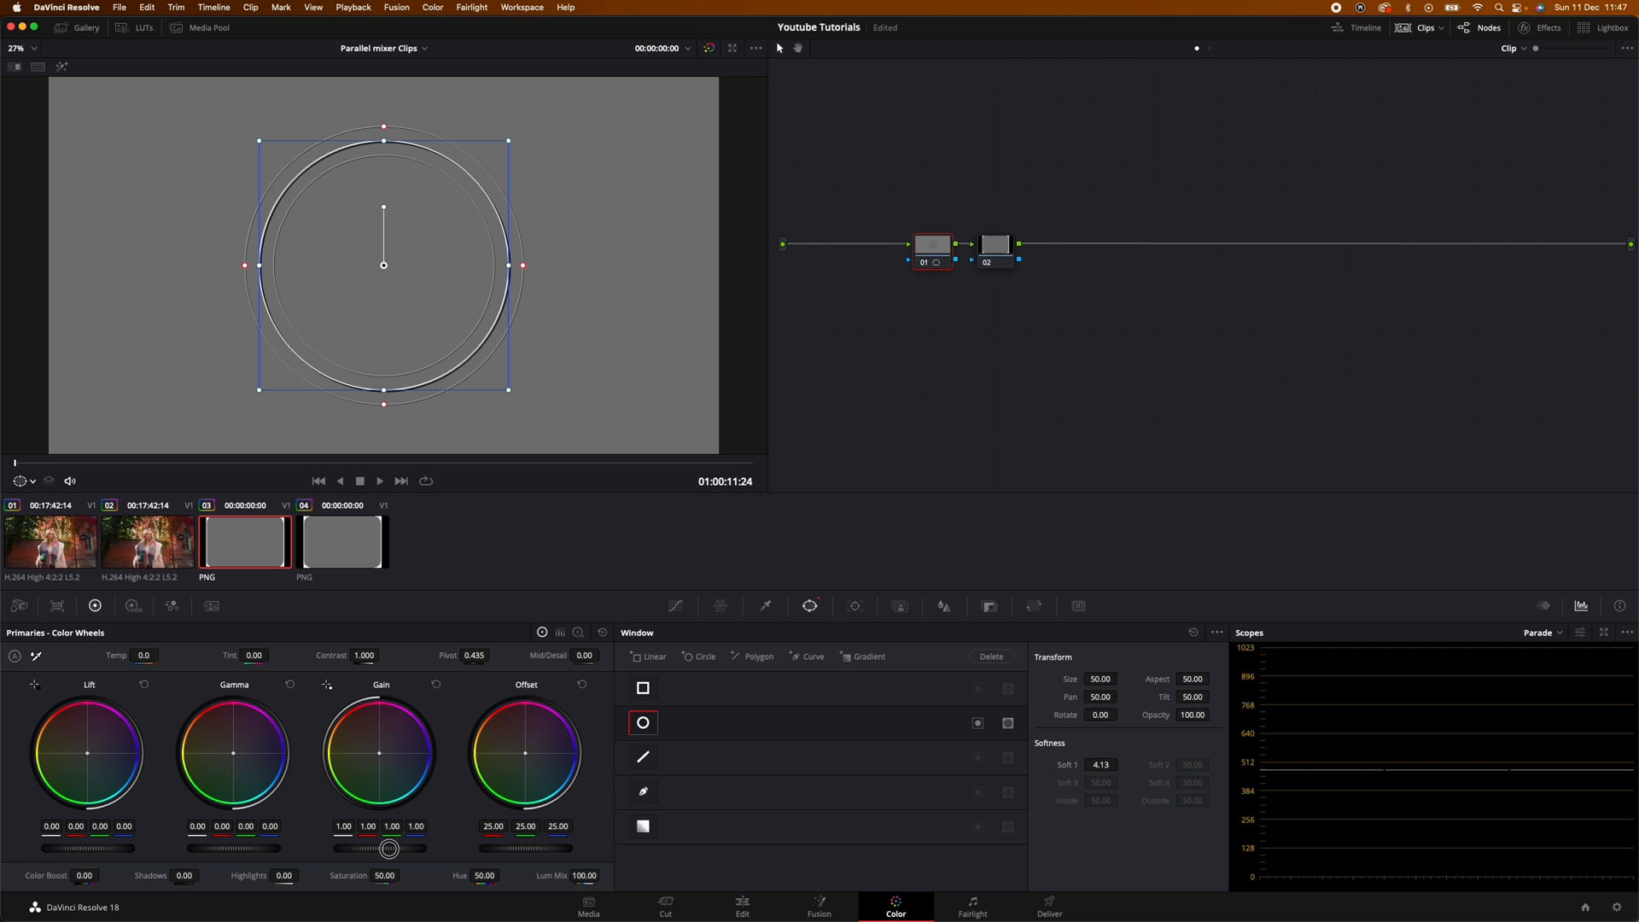
drag(389, 848, 882, 807)
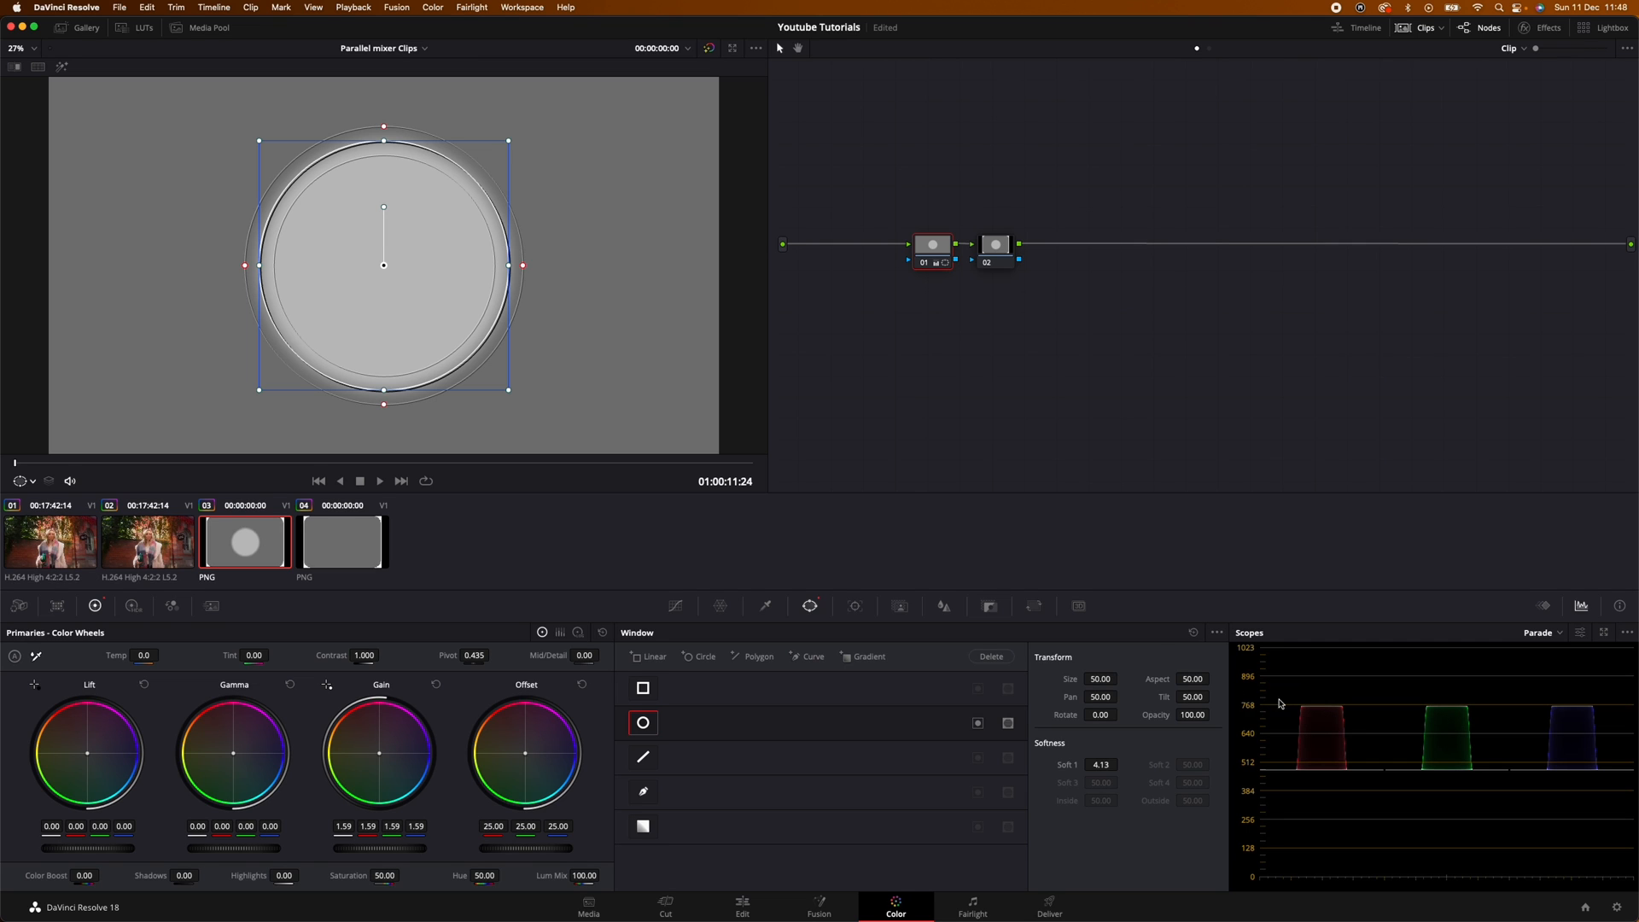
Give the third clip's second serial node a circular window and lower its Gain to 0.40
click(998, 259)
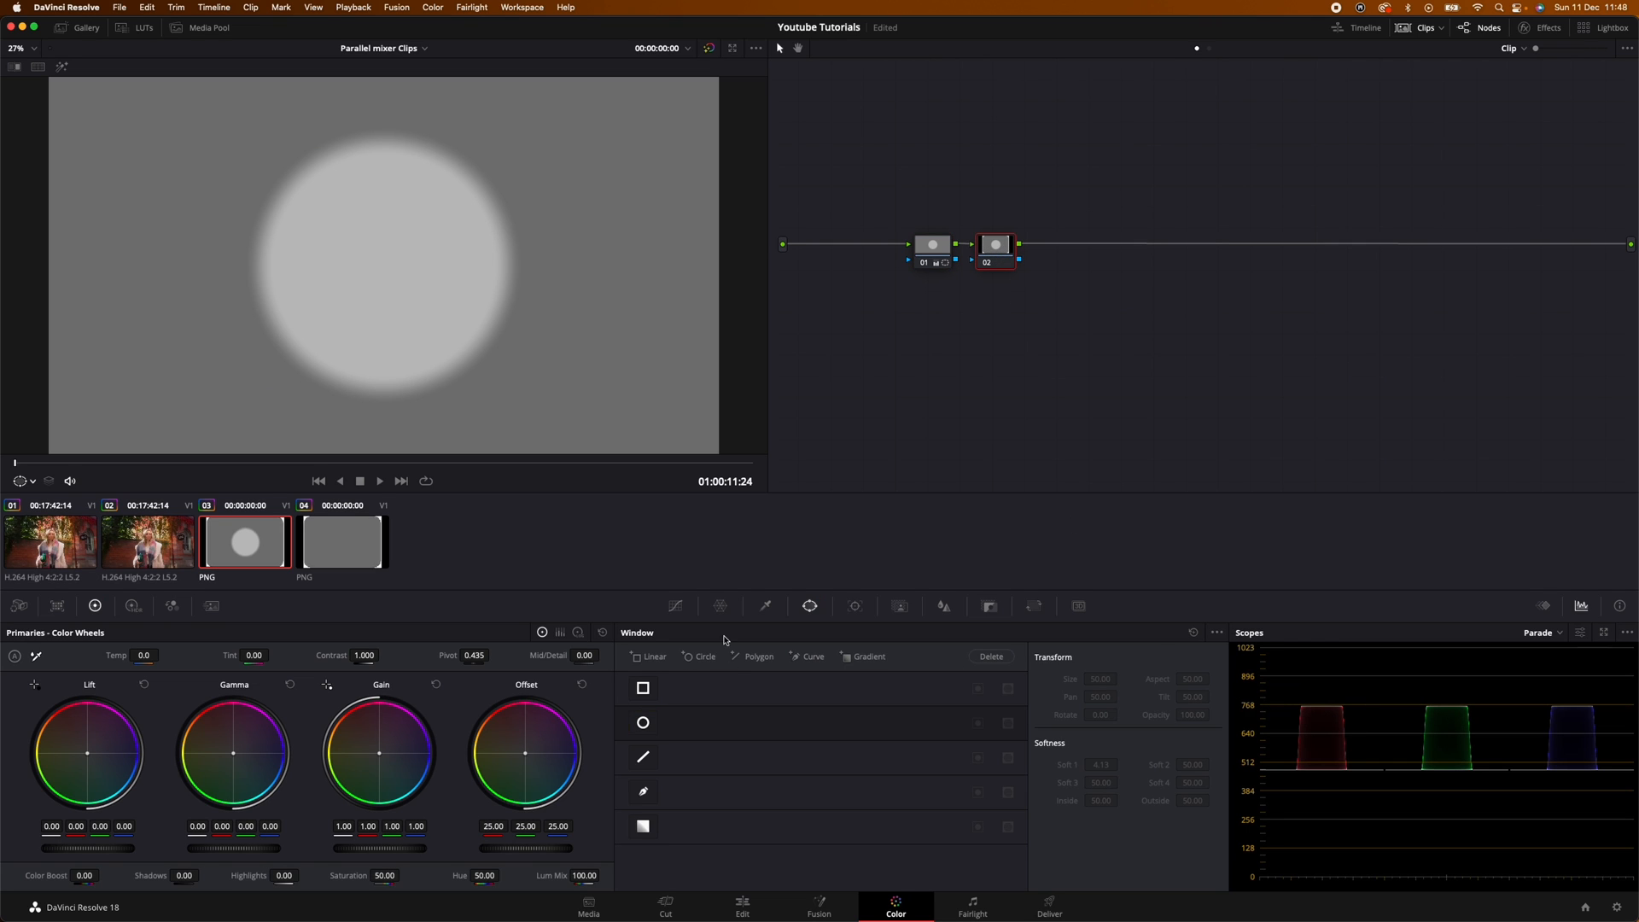
click(643, 723)
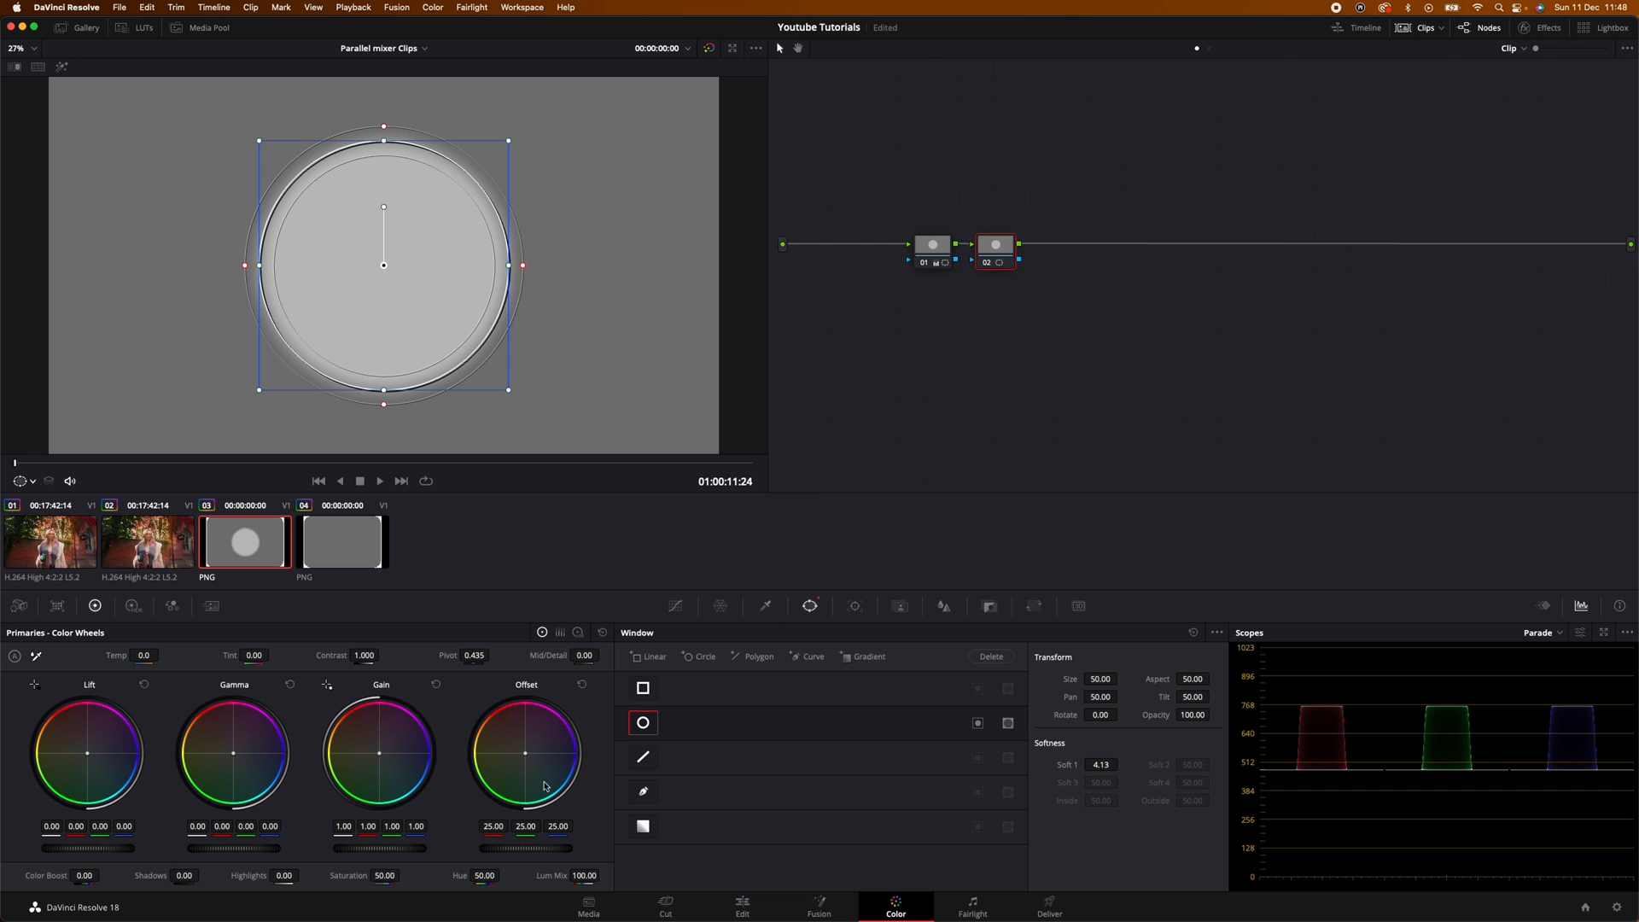
drag(405, 854, 18, 850)
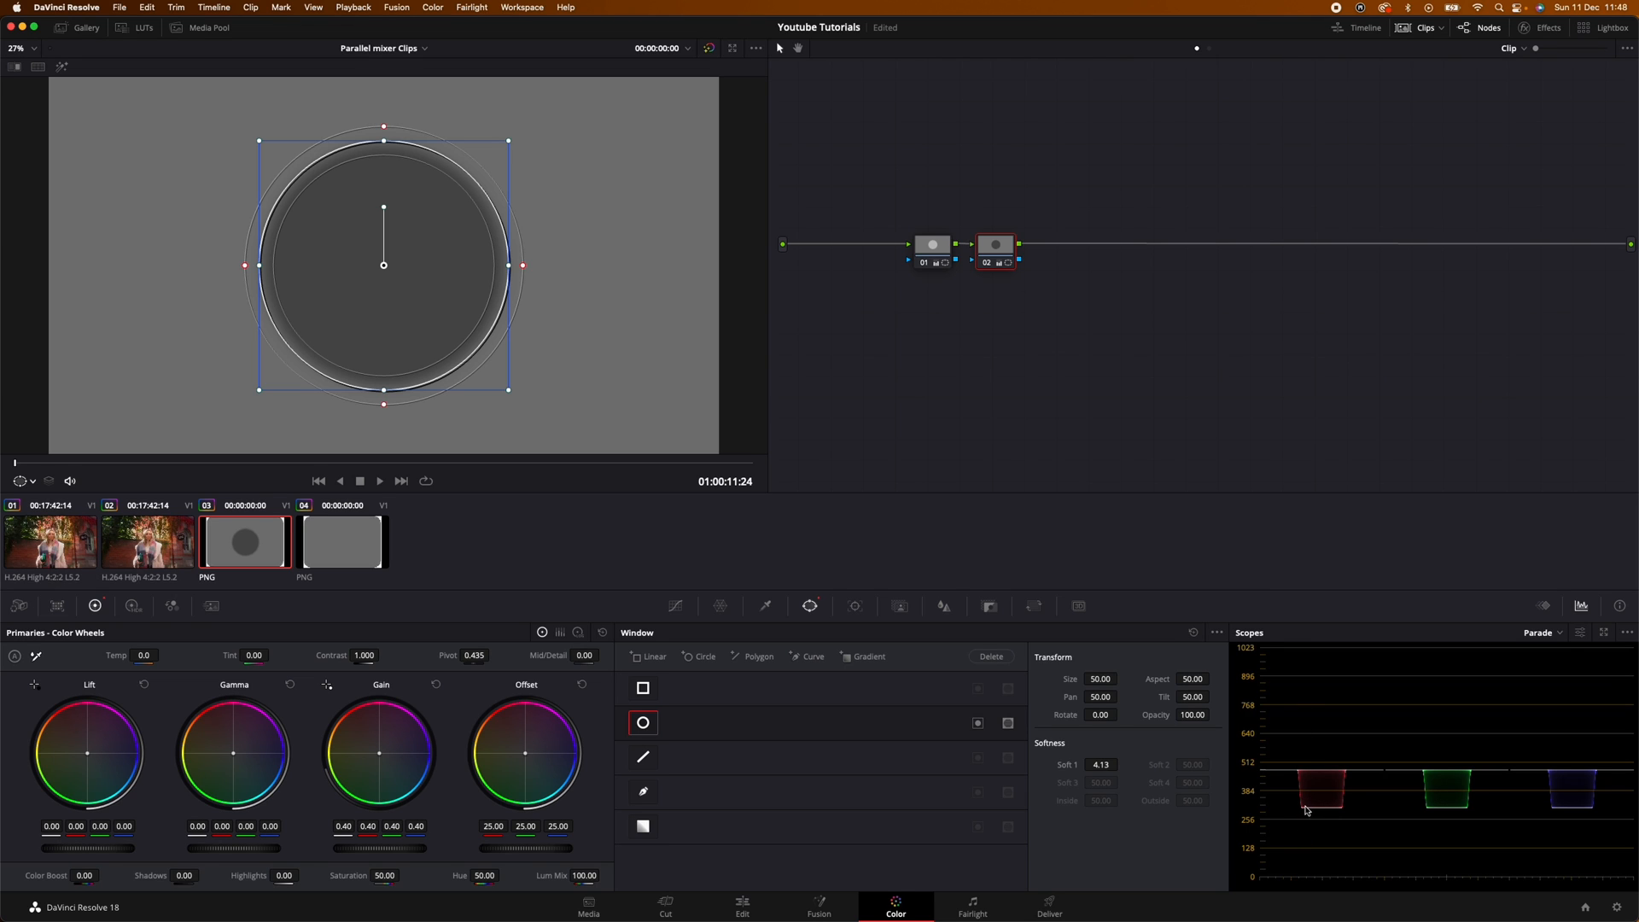
In the fourth clip, add a parallel node, then give the first node a circular window and raise its Gain to brighten the circle
click(356, 548)
right_click(910, 253)
mouse_move(949, 315)
click(1046, 342)
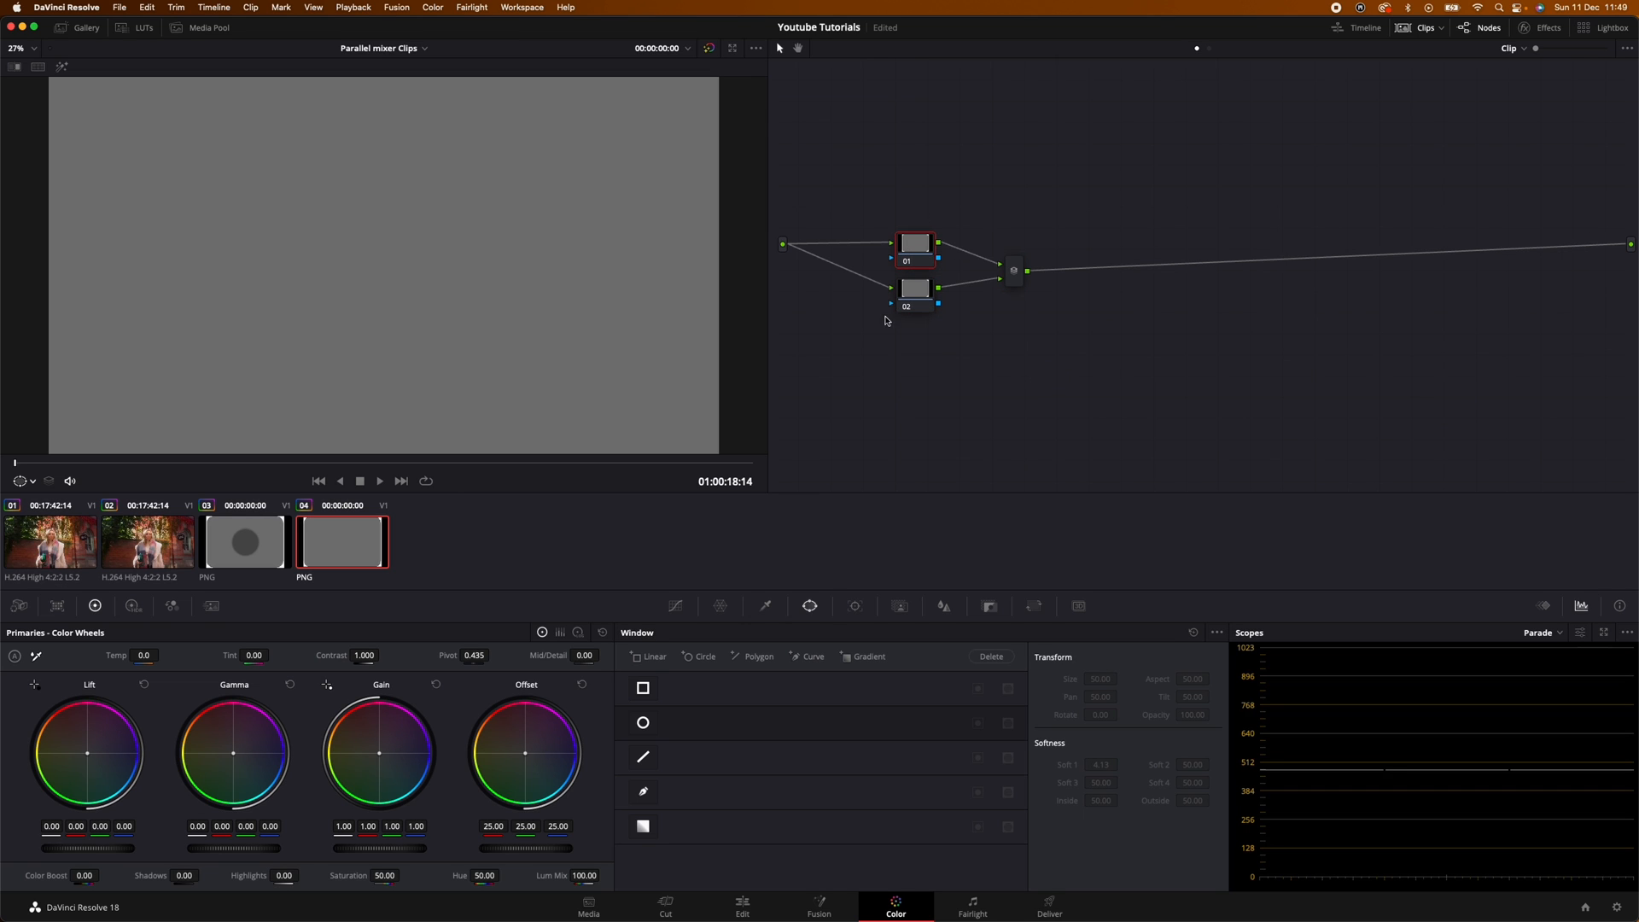
click(644, 721)
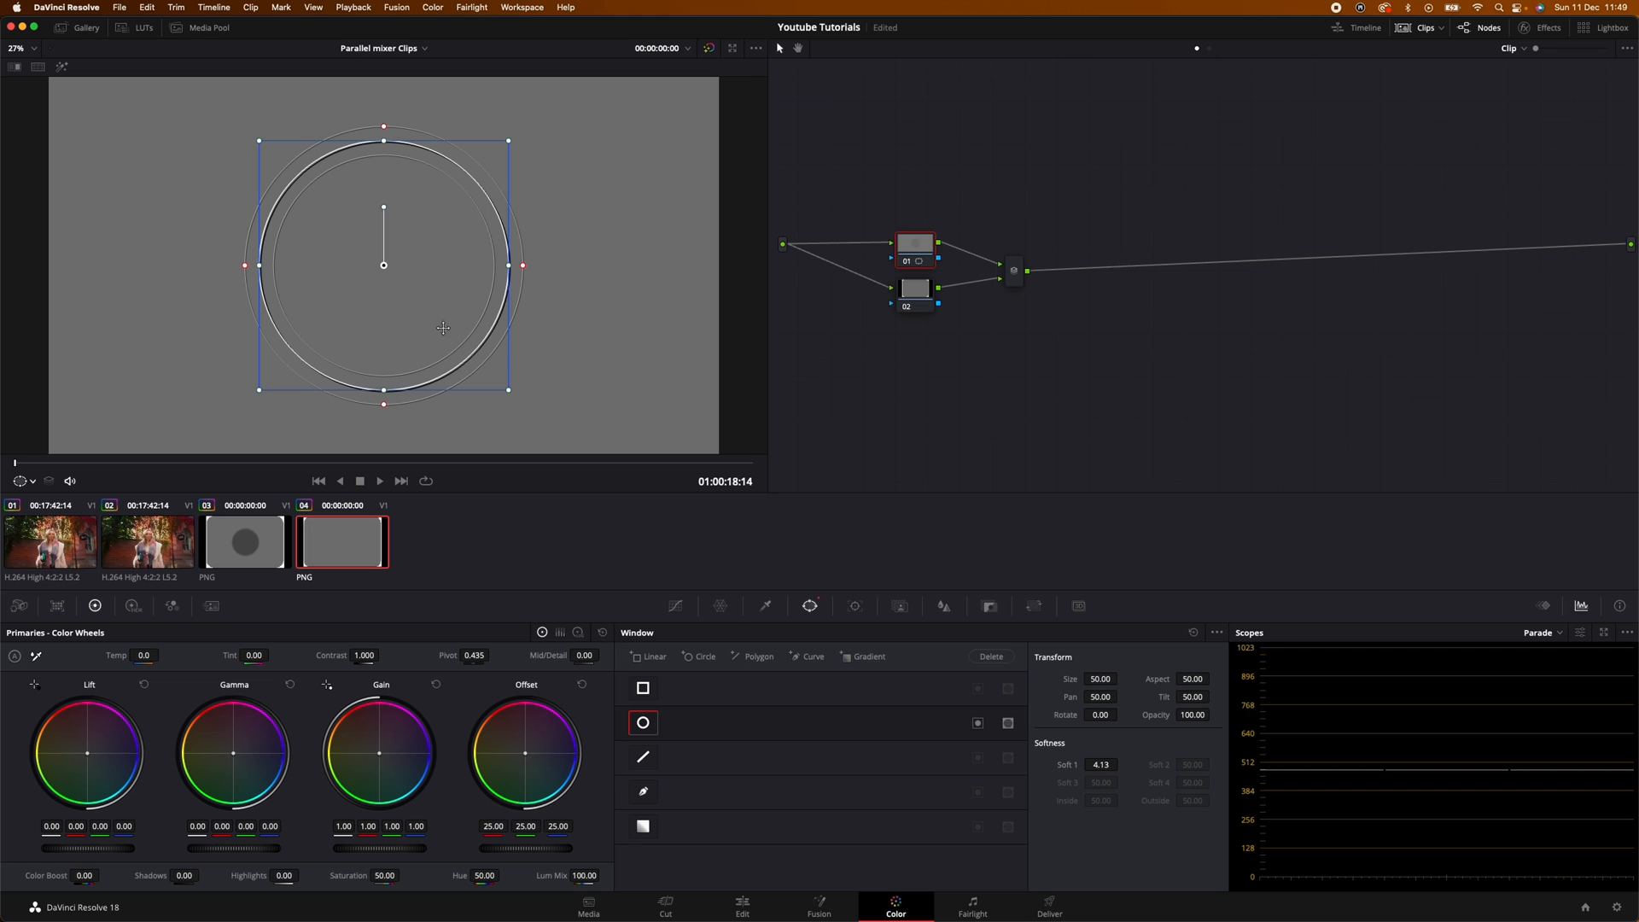
drag(426, 849, 803, 830)
Give the fourth clip's second parallel node a circular window and lower its Gain to 0.40
click(916, 298)
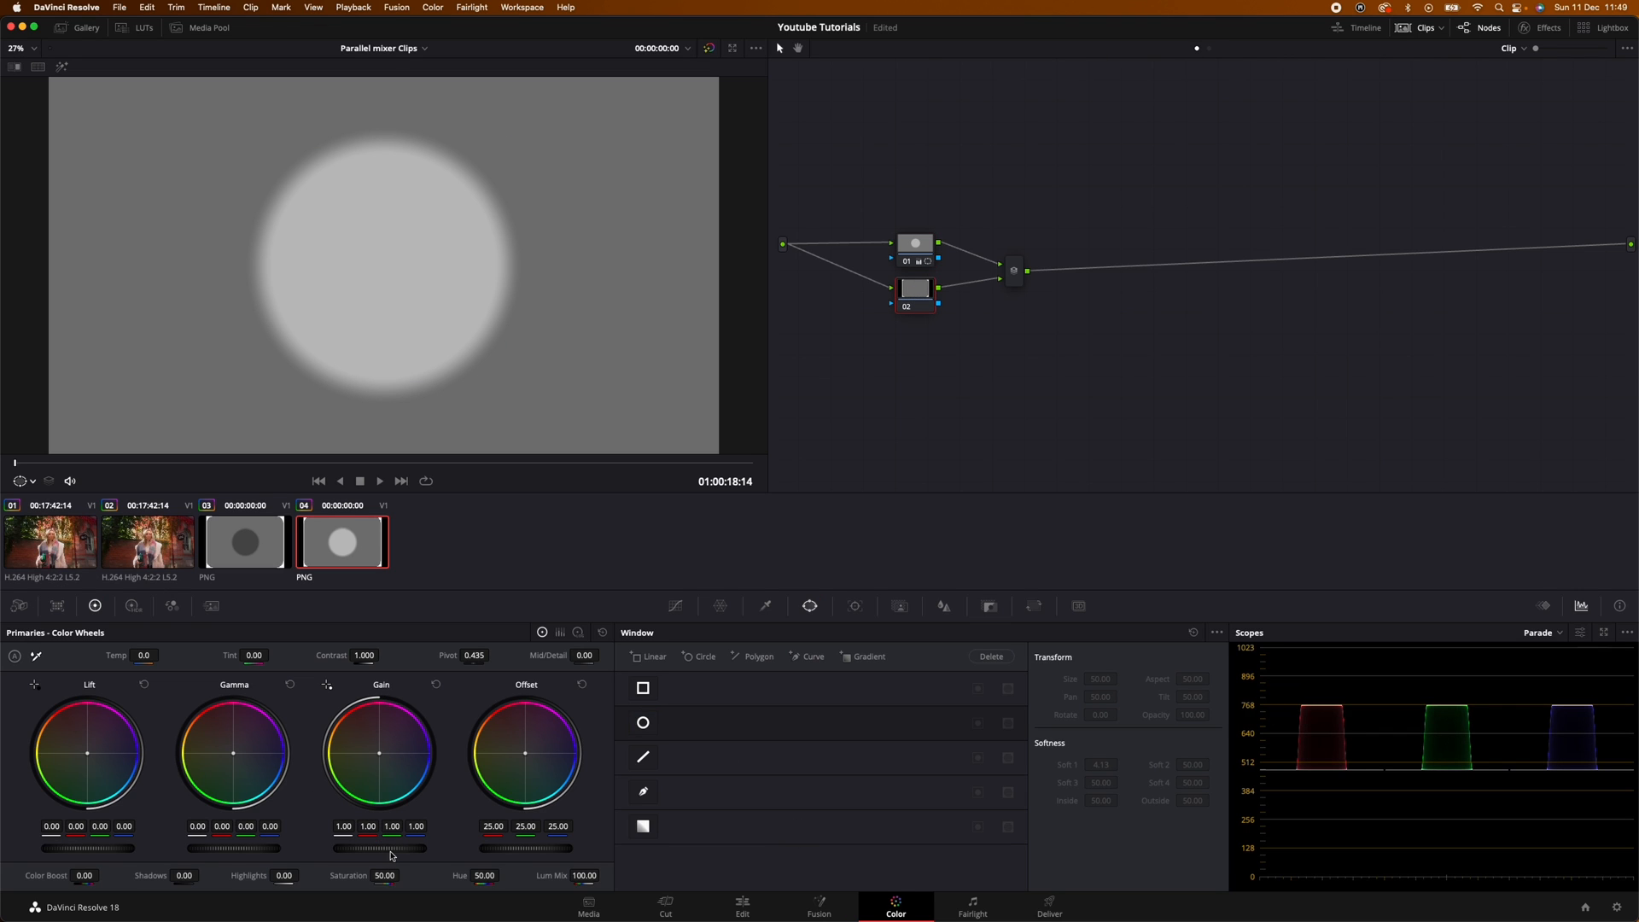
click(642, 722)
drag(399, 851, 17, 859)
drag(814, 460, 724, 453)
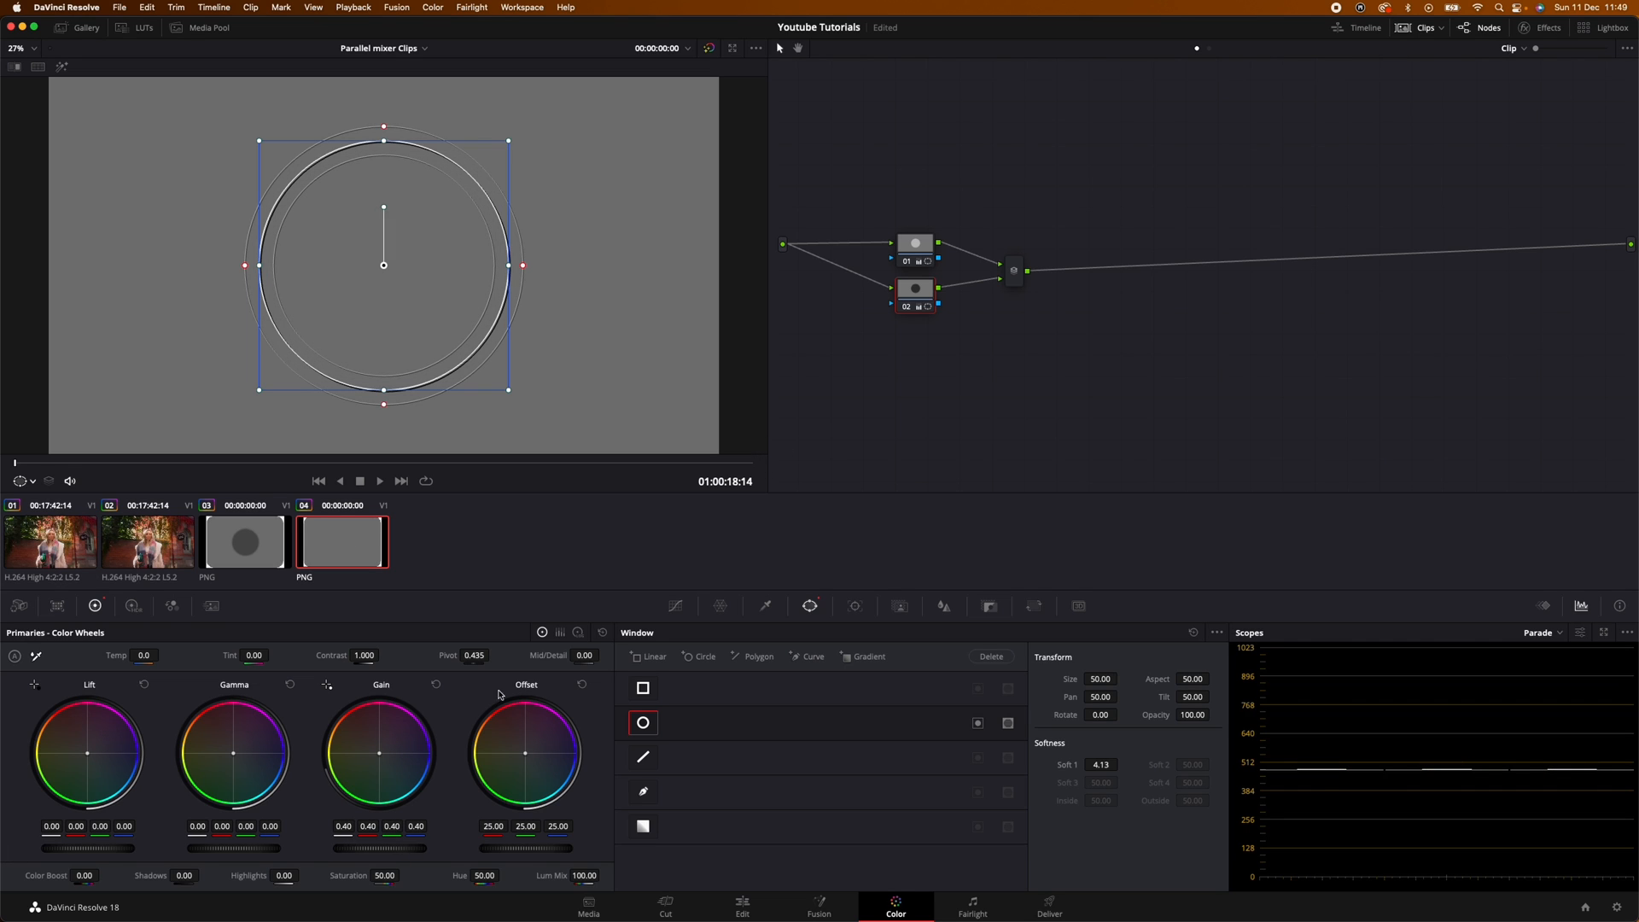